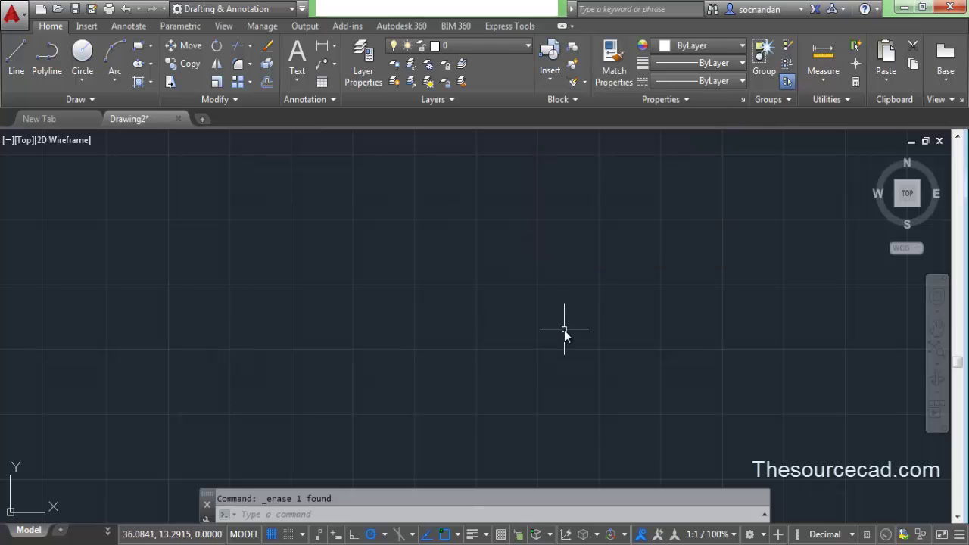
- Rename the block "a" to "abc" with the Rename command and apply the change
text(ren)
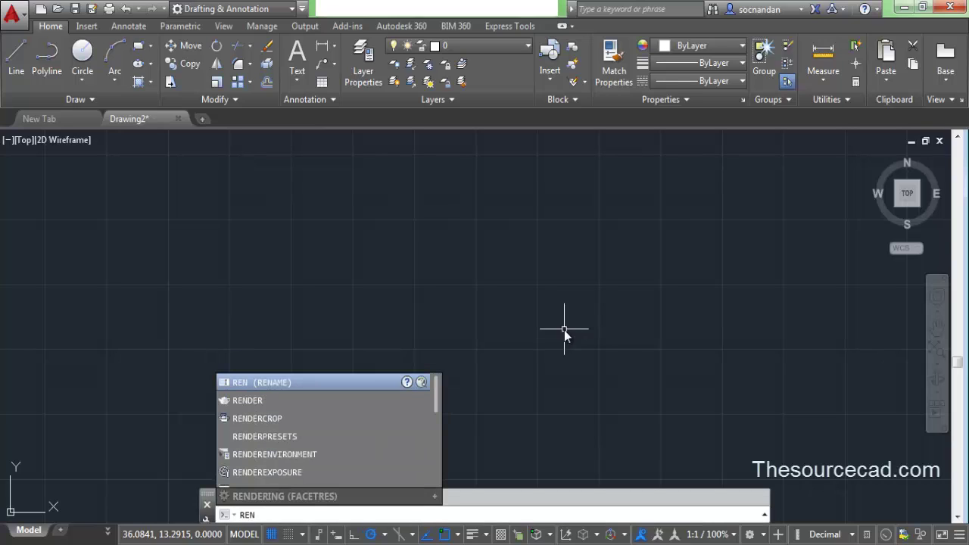
key(Return)
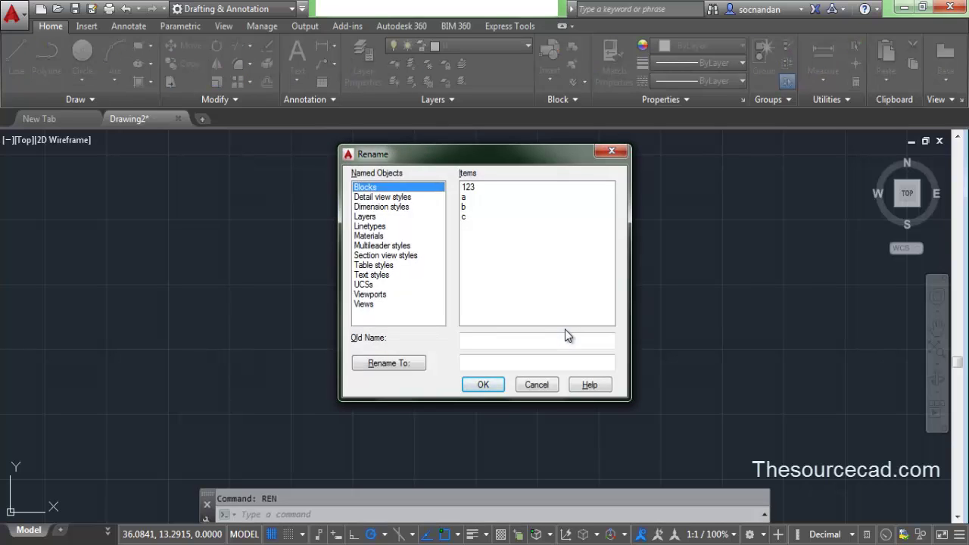
click(473, 197)
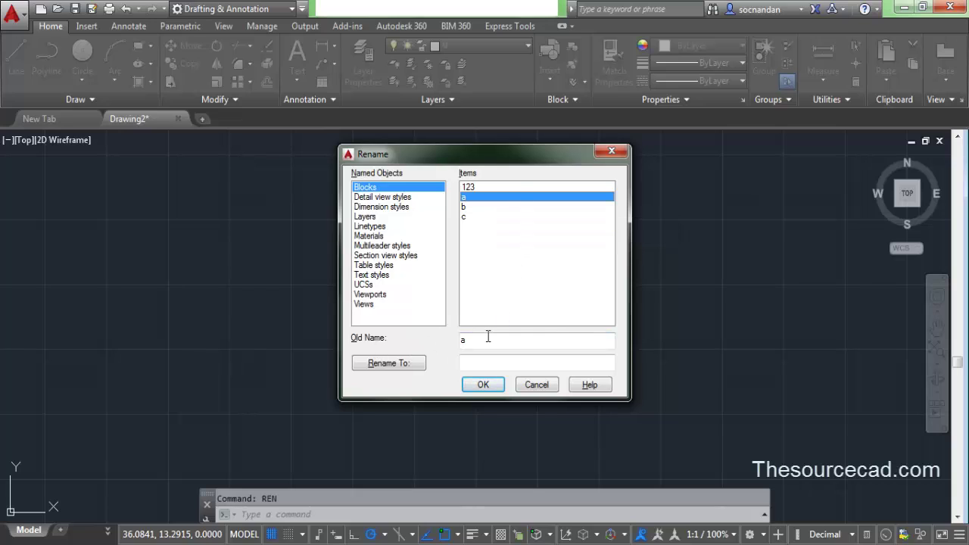
click(477, 364)
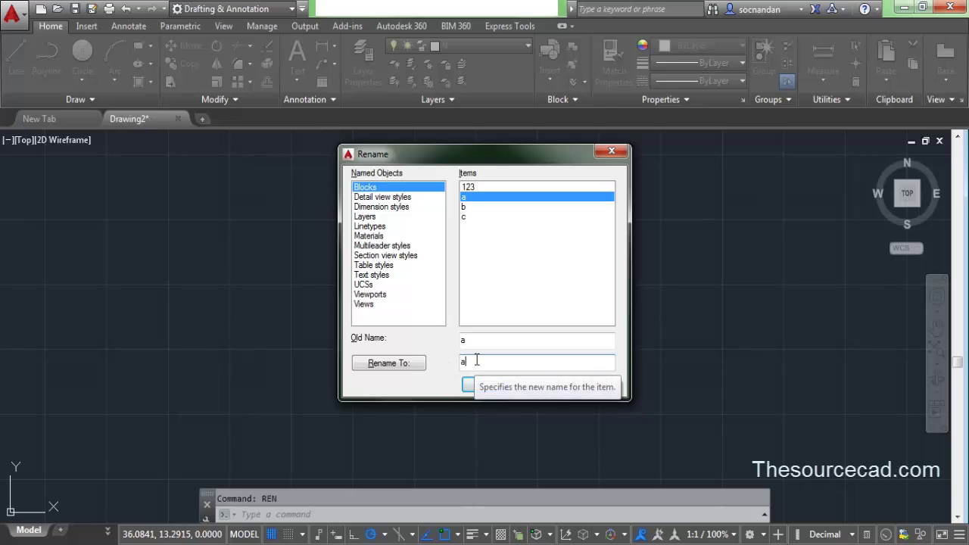
text(a)
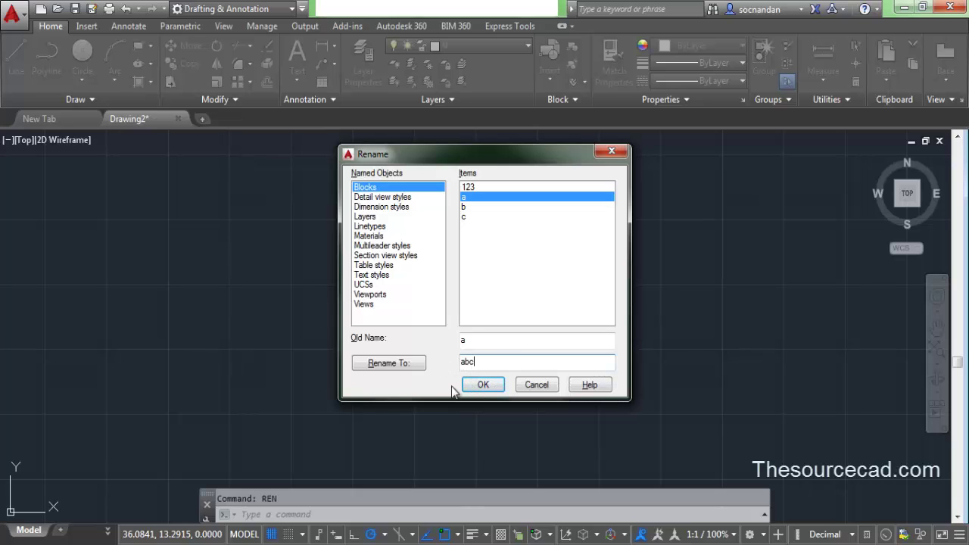
click(394, 365)
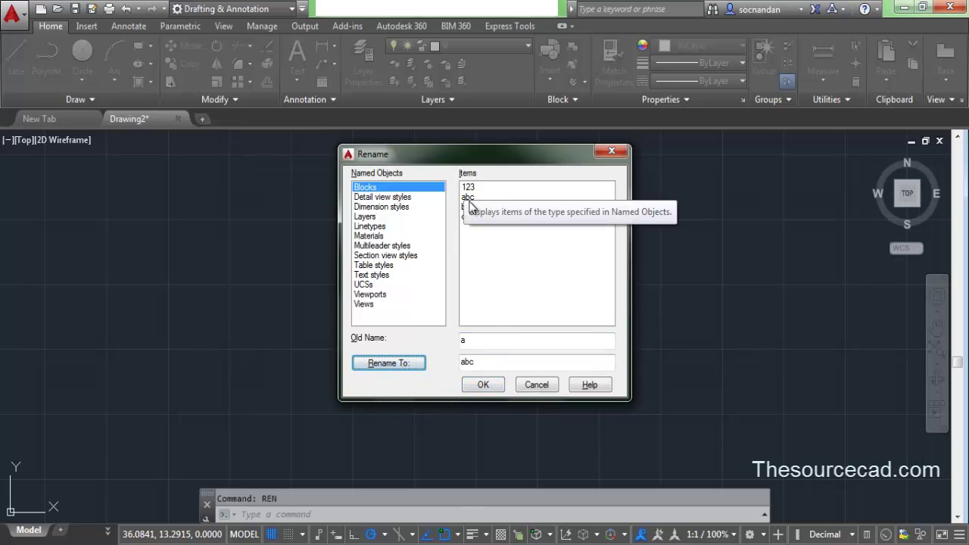
click(480, 384)
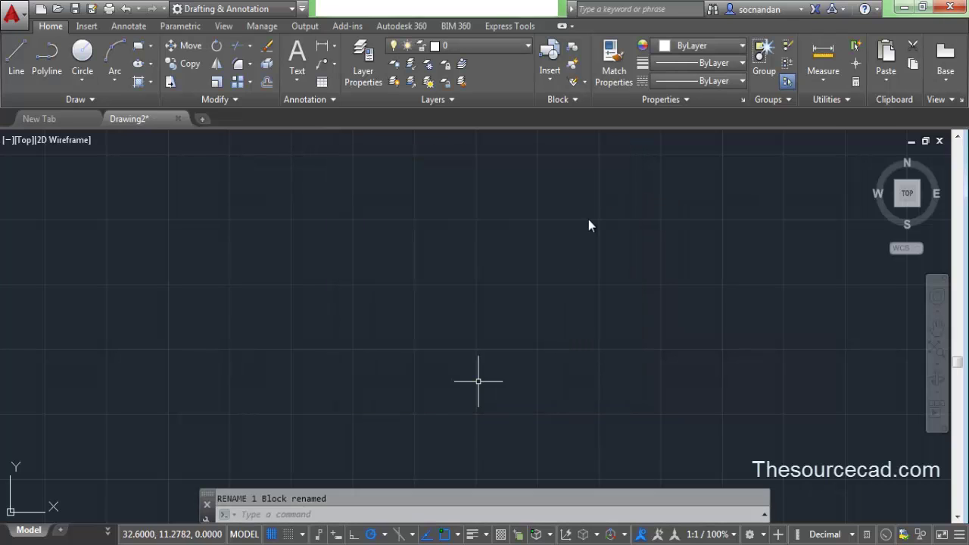
- Insert the block abc into the empty drawing area
click(554, 77)
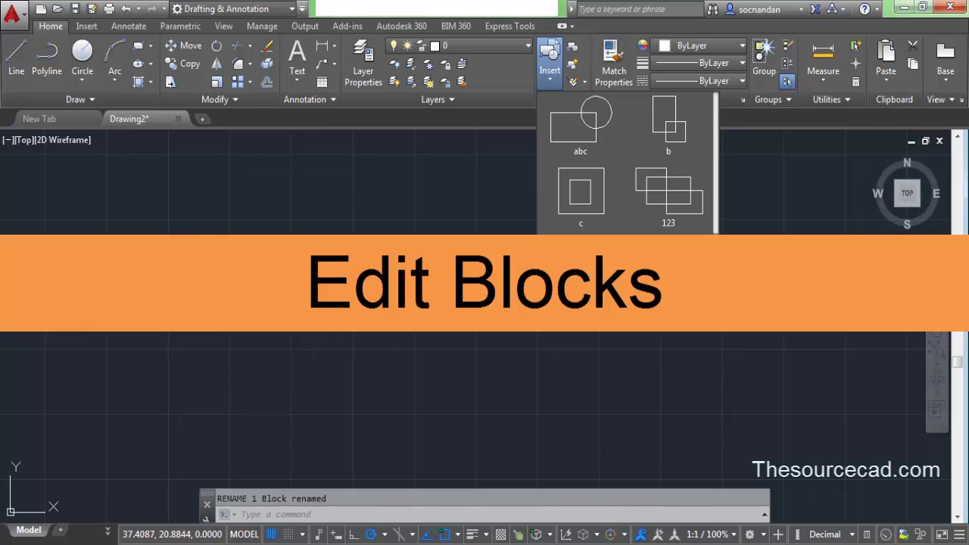
click(593, 134)
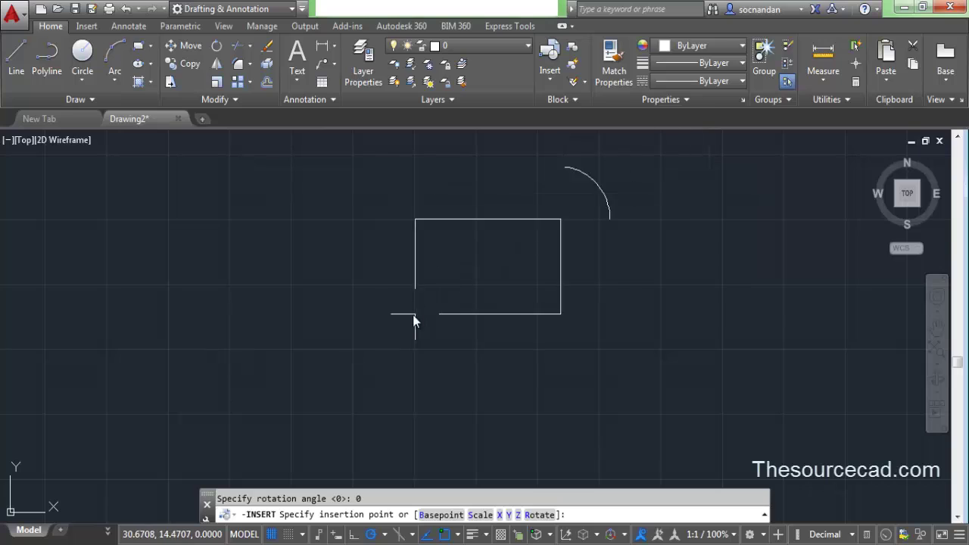
click(378, 347)
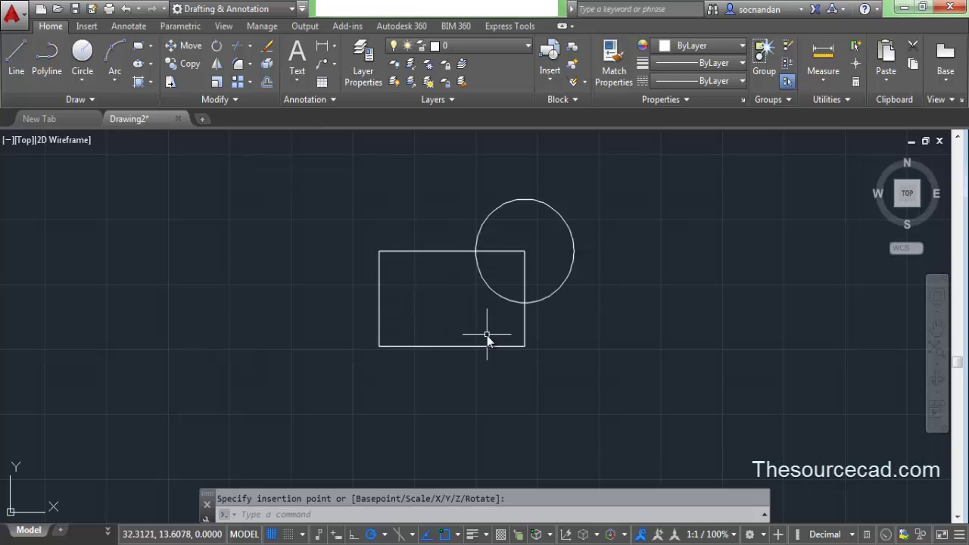
- Copy the abc block from its rectangle's lower-right corner to three places, two alongside it and one lower at the far right
scroll(454, 296, down, 2)
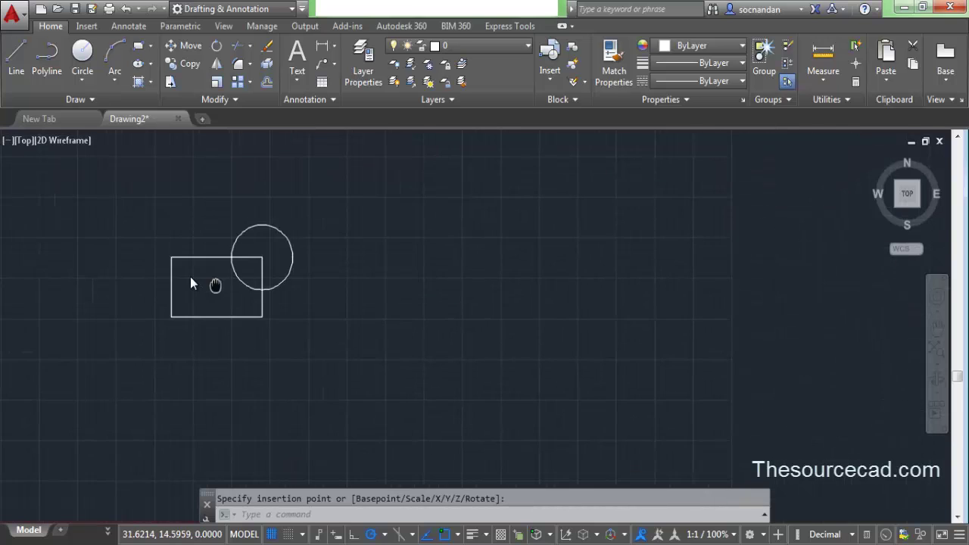
click(188, 64)
click(162, 279)
click(111, 193)
key(Return)
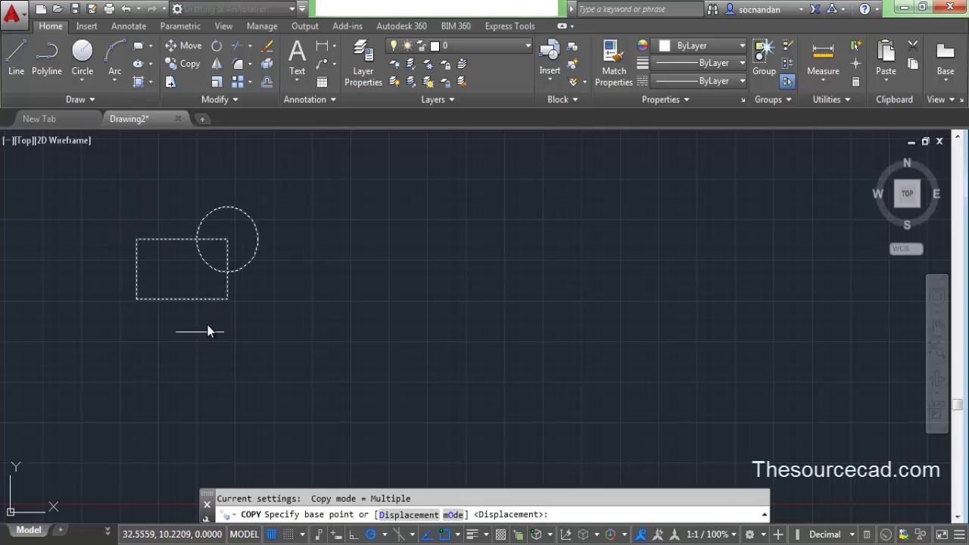
click(227, 300)
click(422, 309)
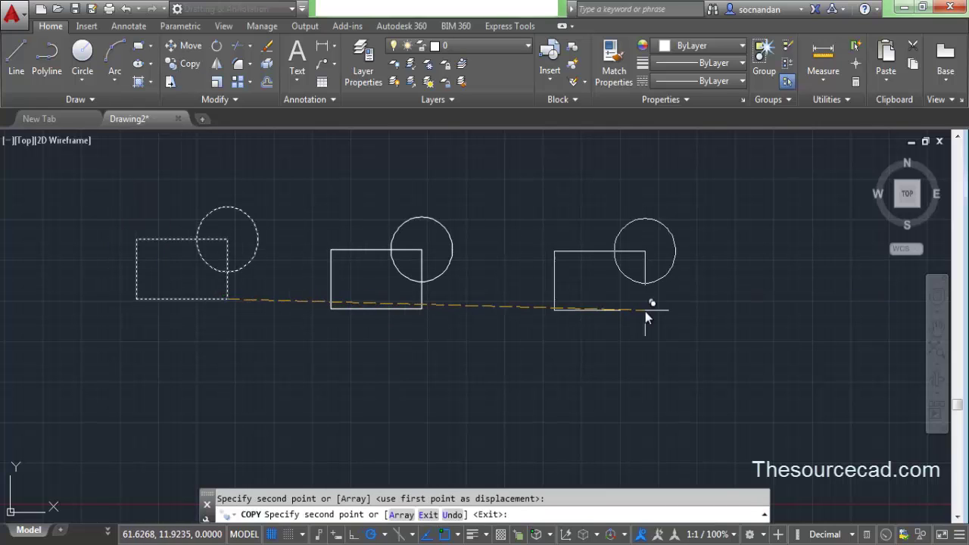
click(645, 310)
click(780, 407)
right_click(710, 220)
click(719, 221)
- Open the leftmost abc block for in-place editing, with all nested objects selected automatically
middle_drag(538, 284, 574, 294)
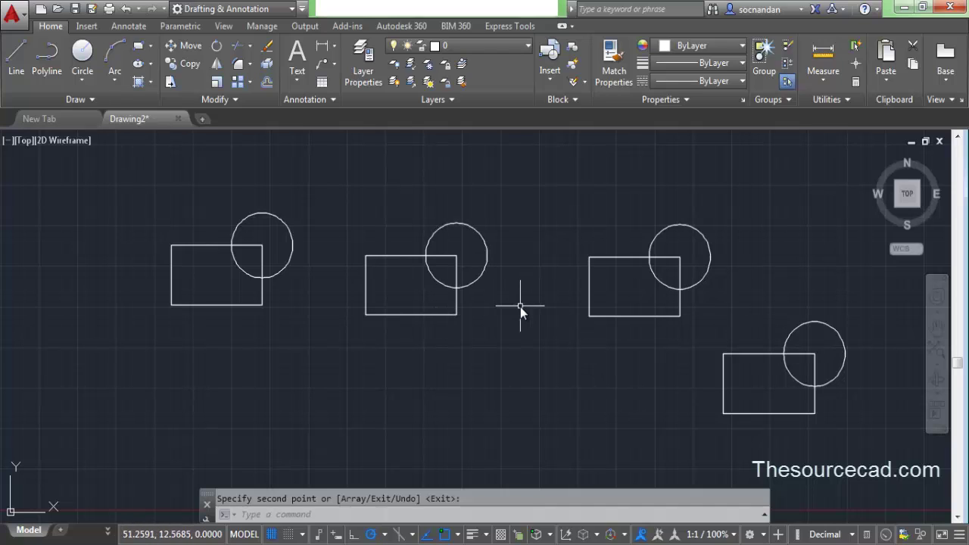
key(Return)
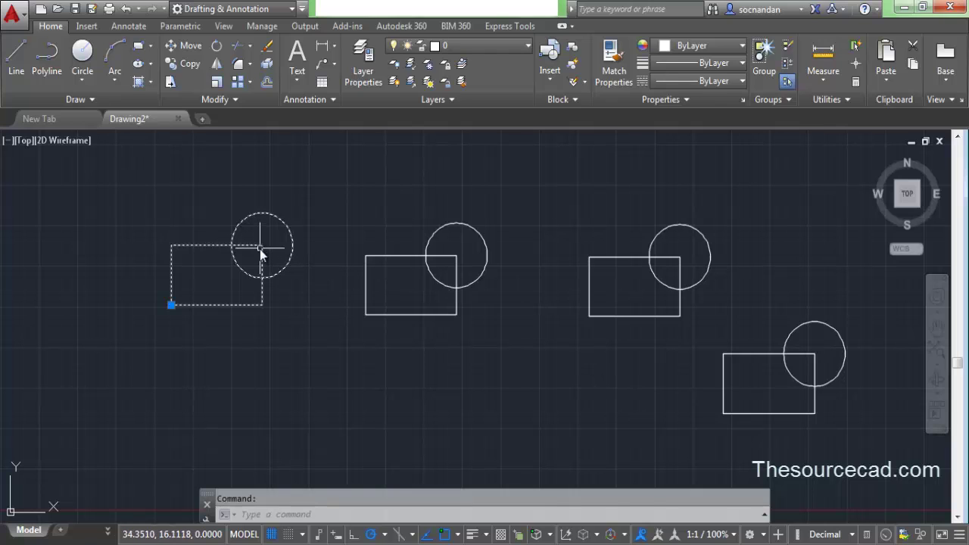
right_click(260, 249)
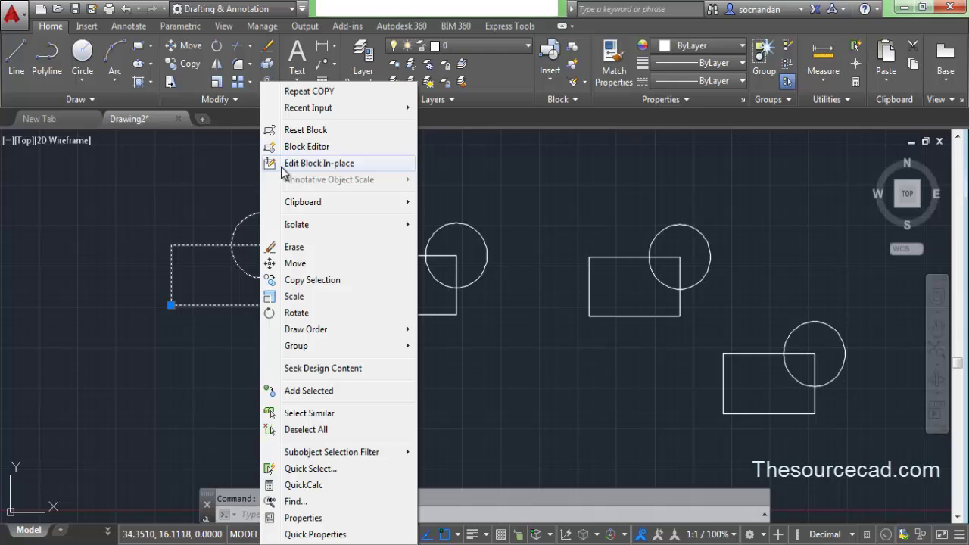
click(371, 165)
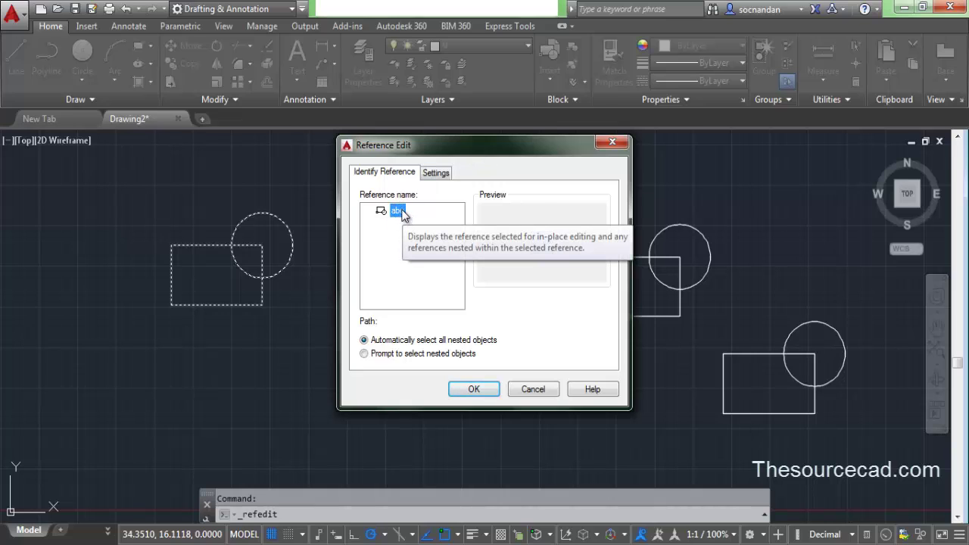
click(471, 390)
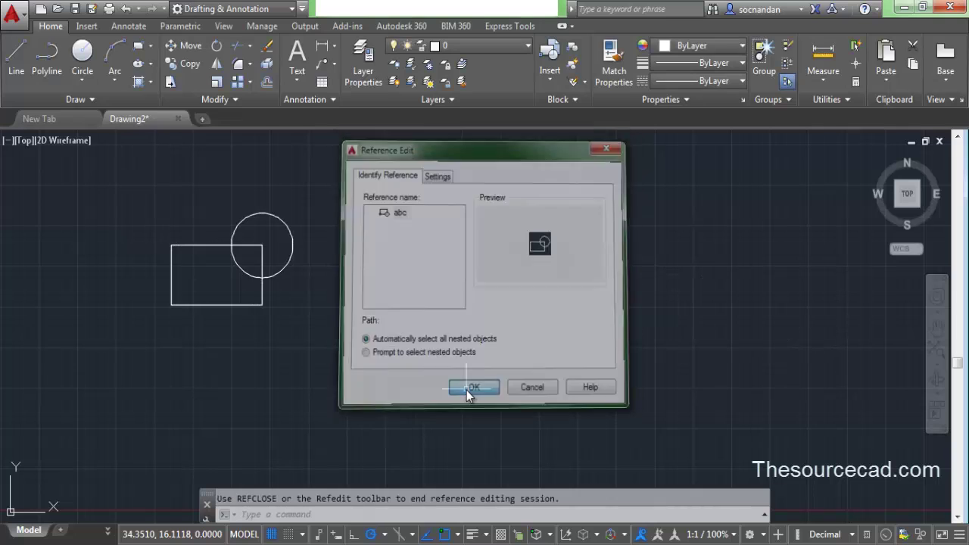
- Draw a smaller rectangle inside the block's existing rectangle
middle_drag(299, 304, 395, 324)
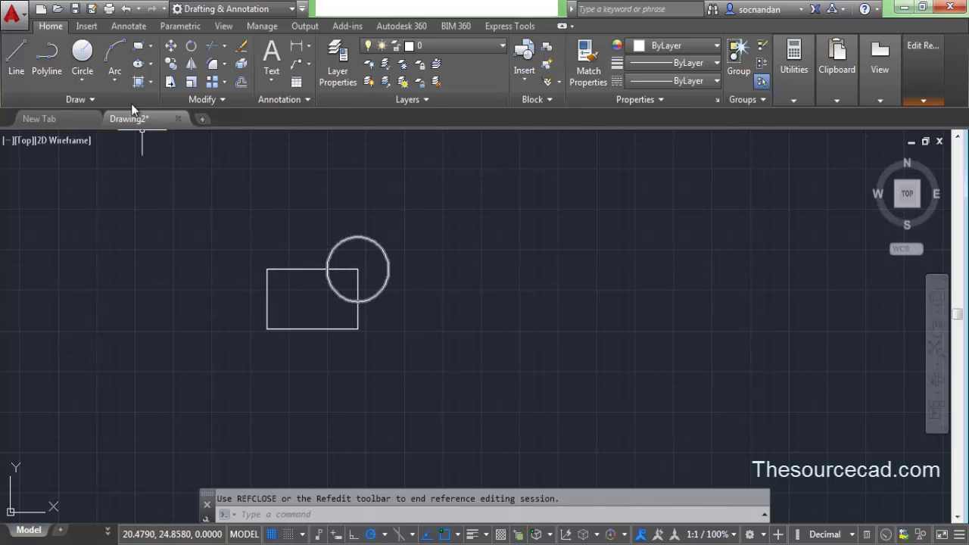
click(138, 46)
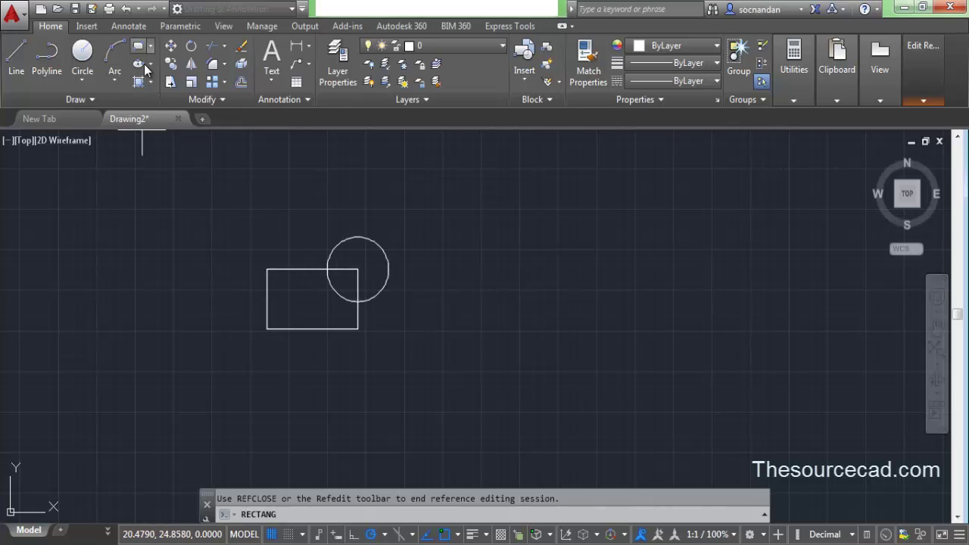
click(276, 280)
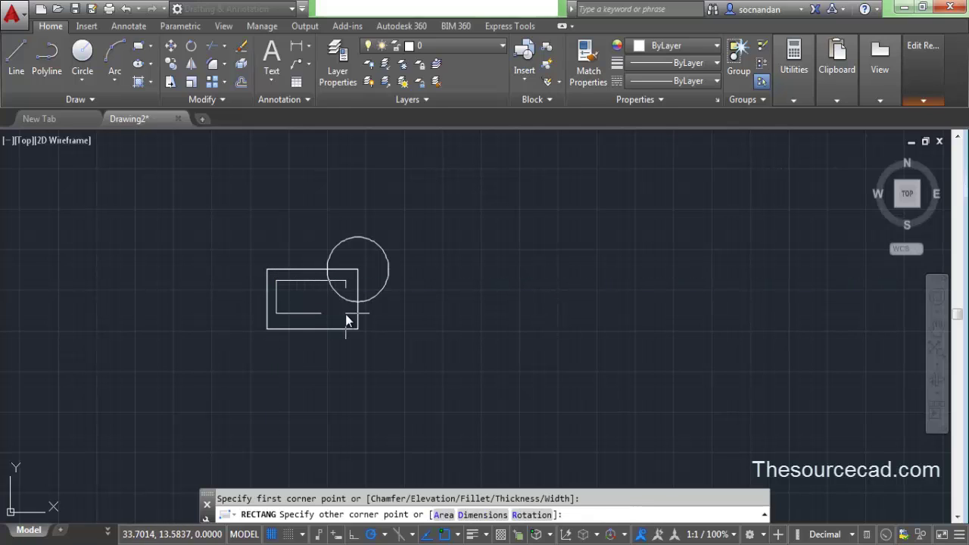
click(347, 313)
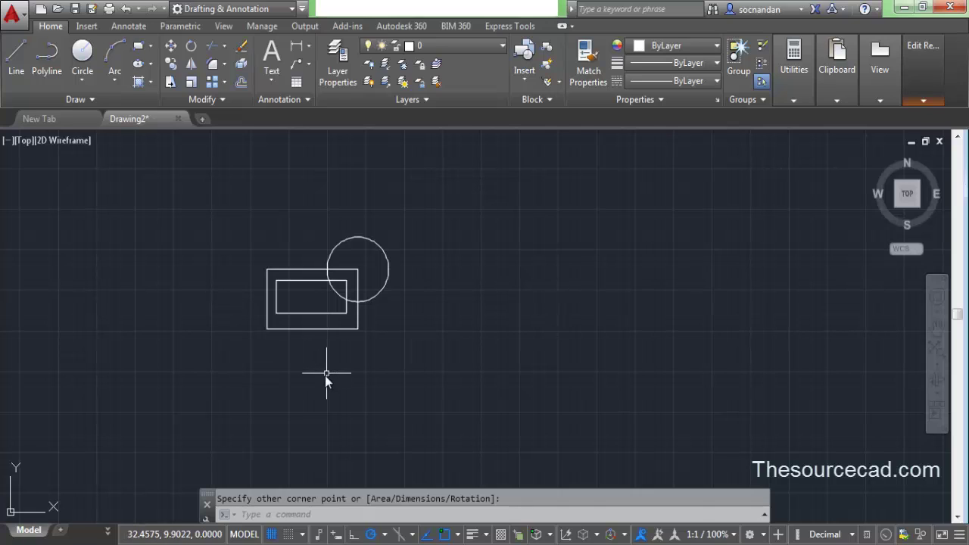
- Save the in-place reference edits back to the abc block definition
mouse_move(925, 95)
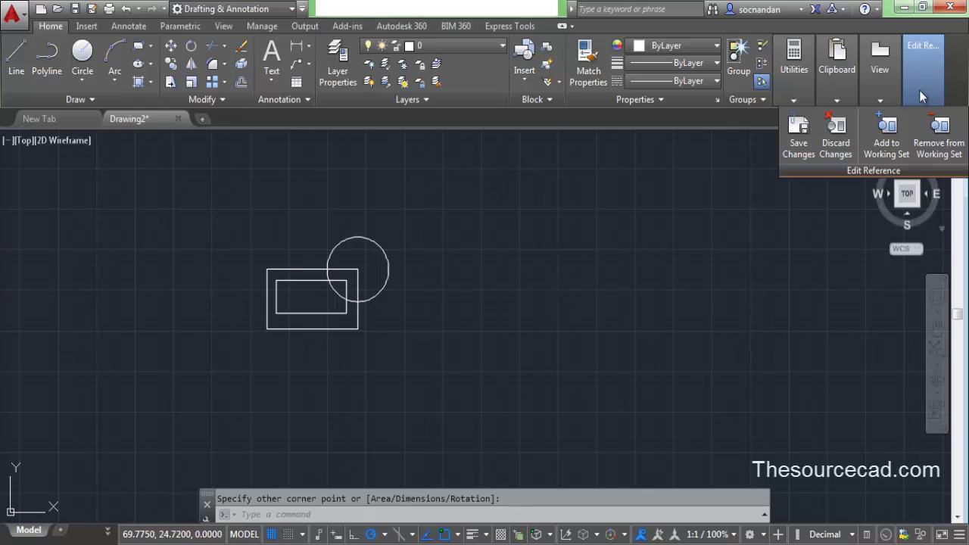
click(802, 144)
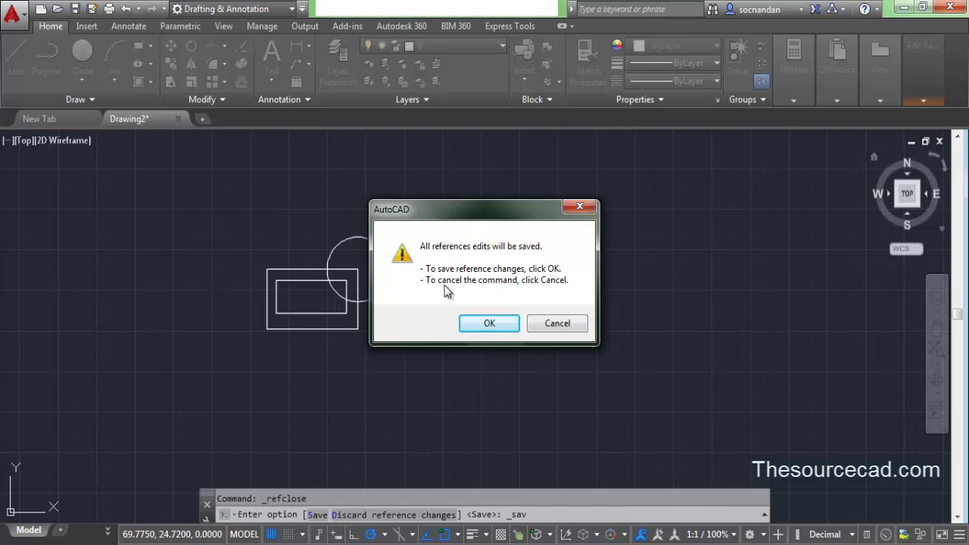
click(489, 324)
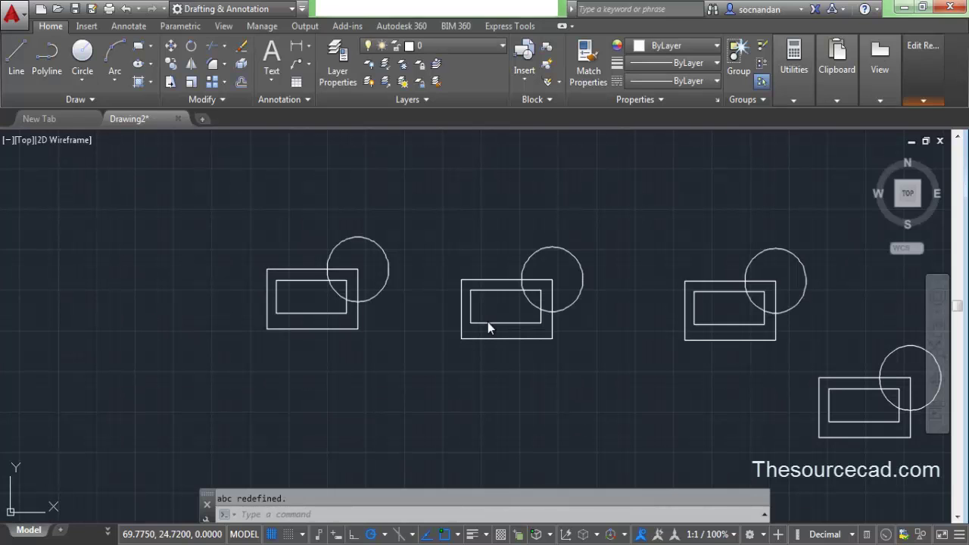
- Insert another instance of the redefined abc block above and between the second and third copies
middle_drag(574, 367, 474, 359)
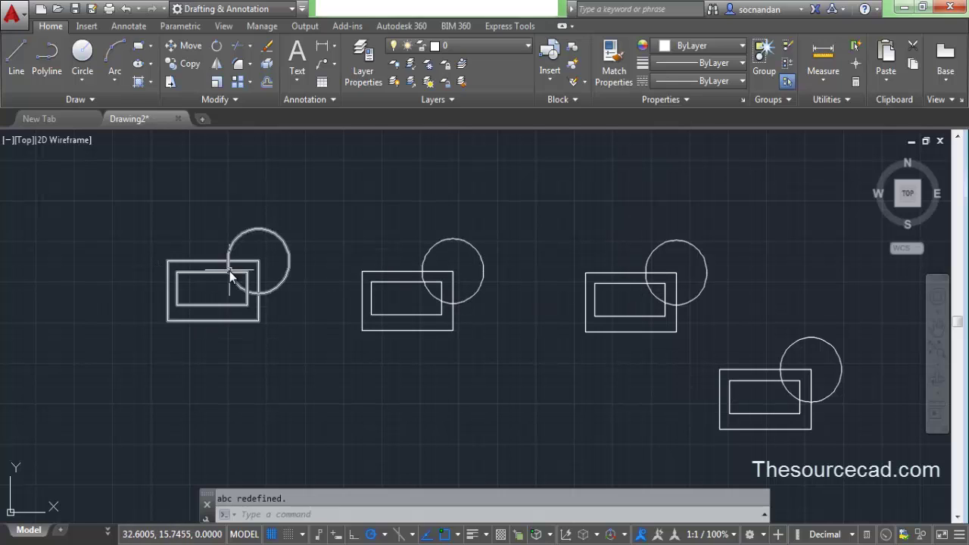
click(546, 84)
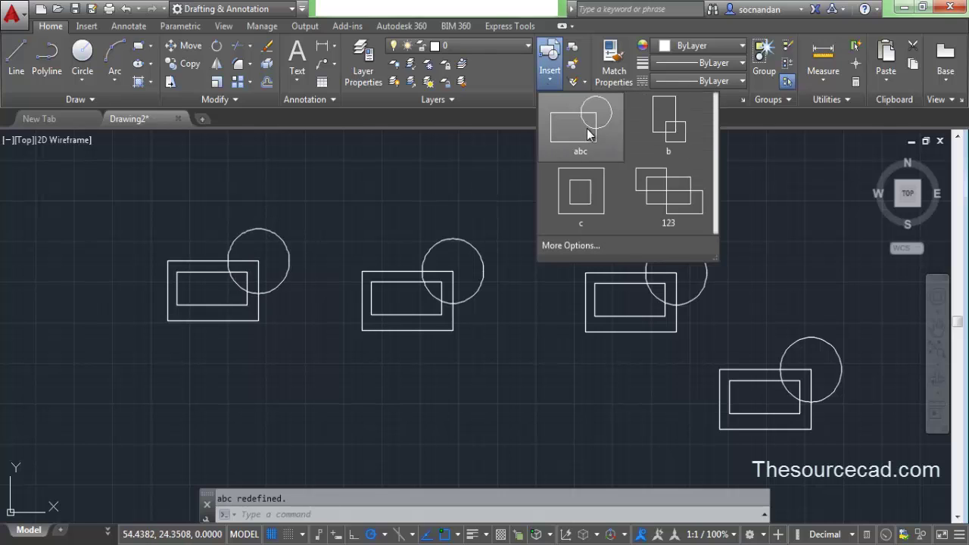
click(572, 151)
click(523, 261)
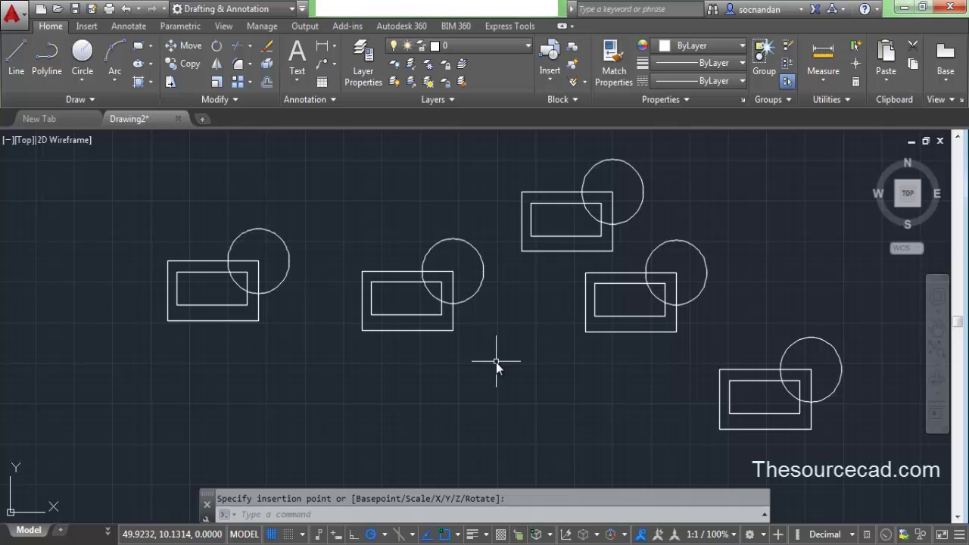
- Erase all the abc block instances except the leftmost one
click(763, 451)
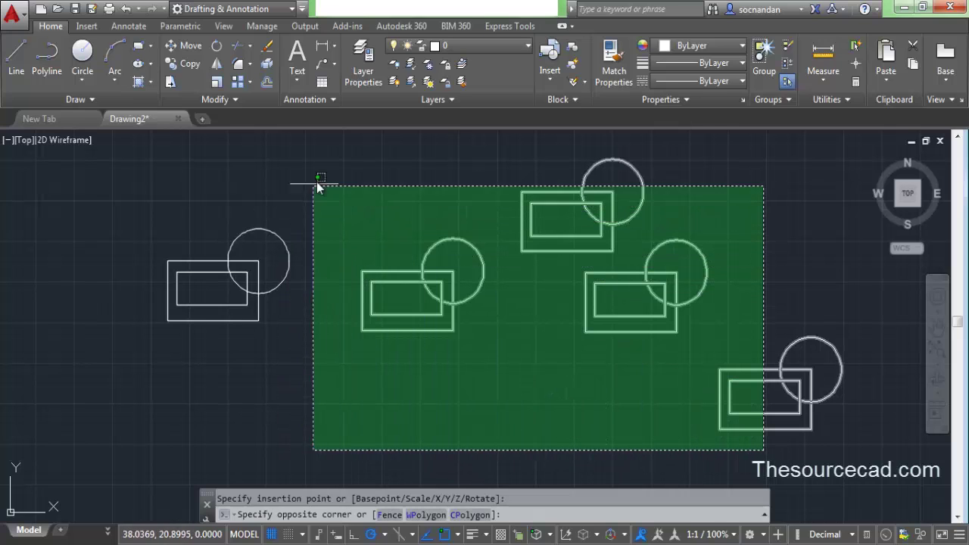
click(326, 170)
right_click(333, 178)
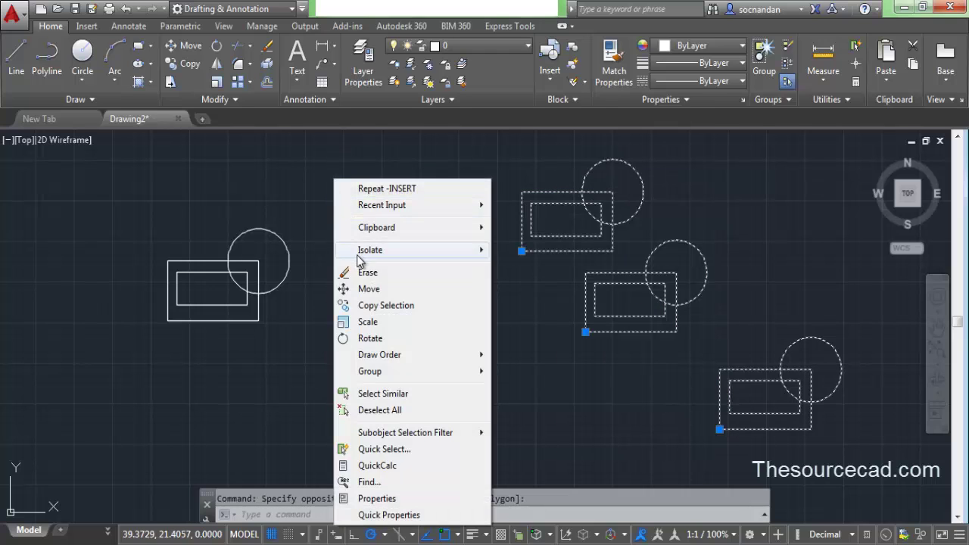
click(362, 272)
- Open the definition of block abc in the Block Editor from the remaining block instance
middle_drag(365, 279, 502, 283)
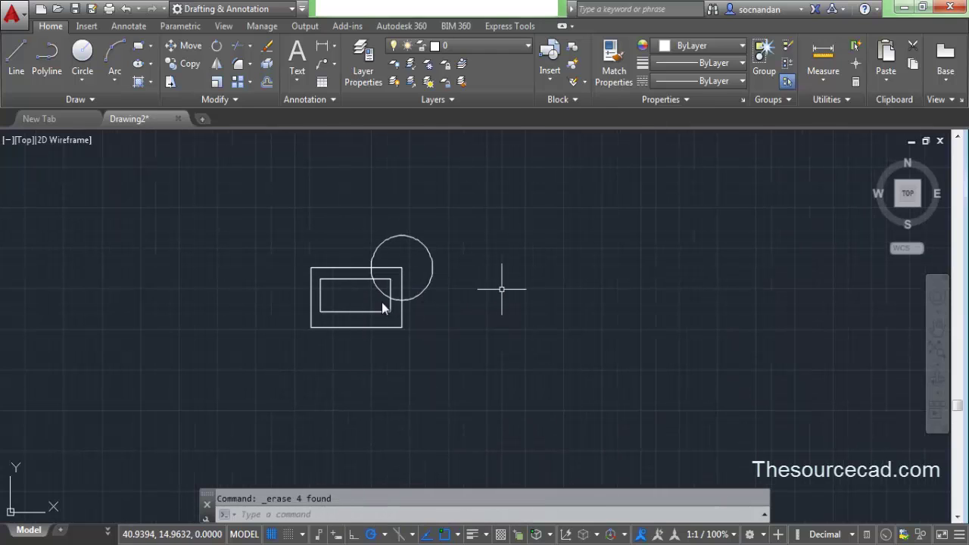
double_click(345, 278)
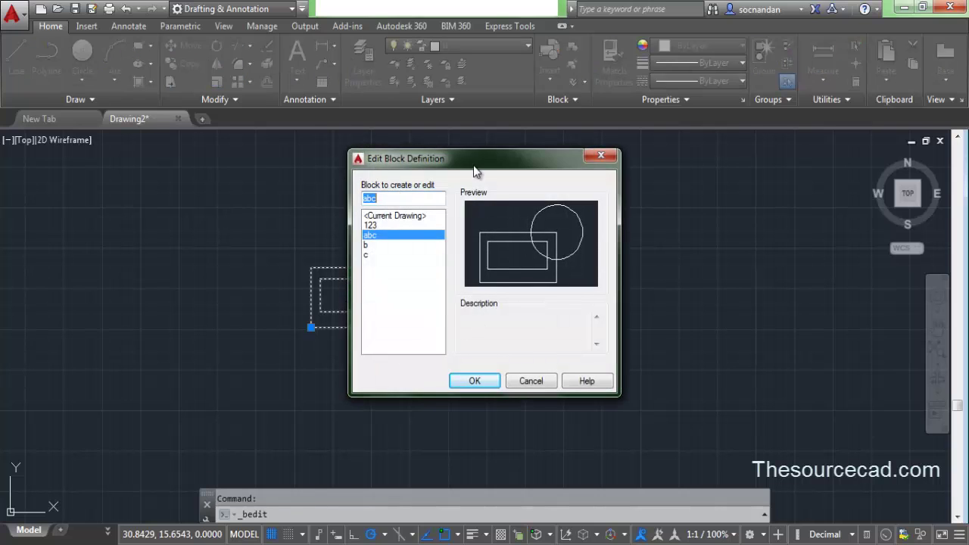
click(369, 216)
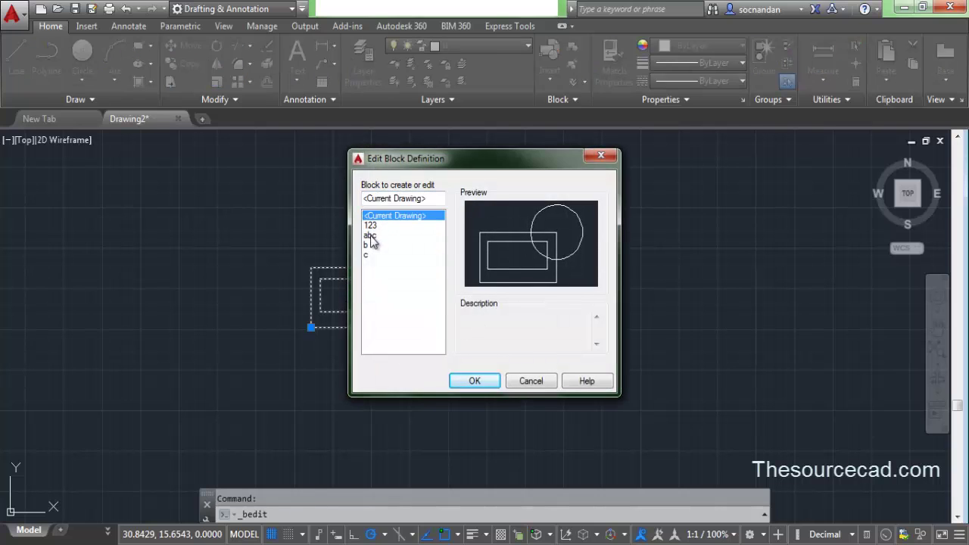
click(370, 235)
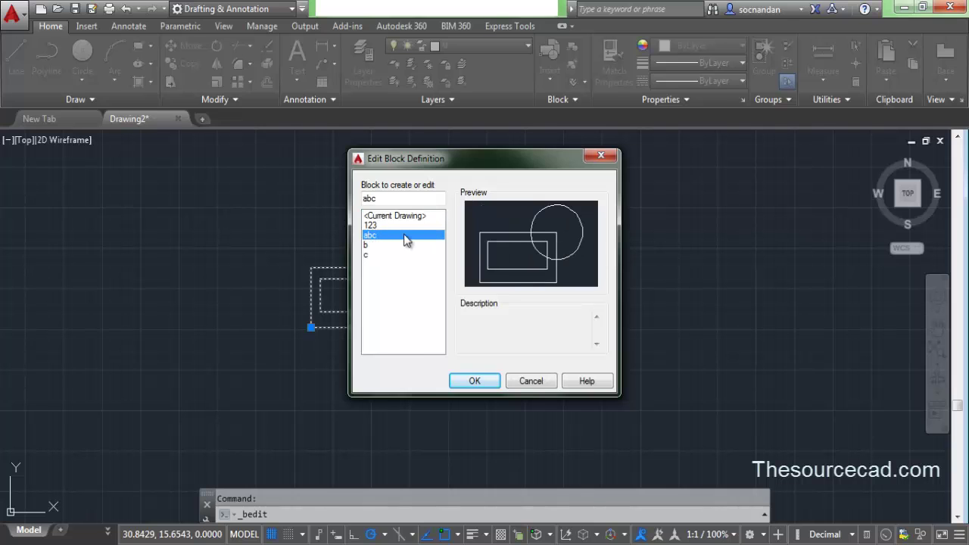
click(487, 383)
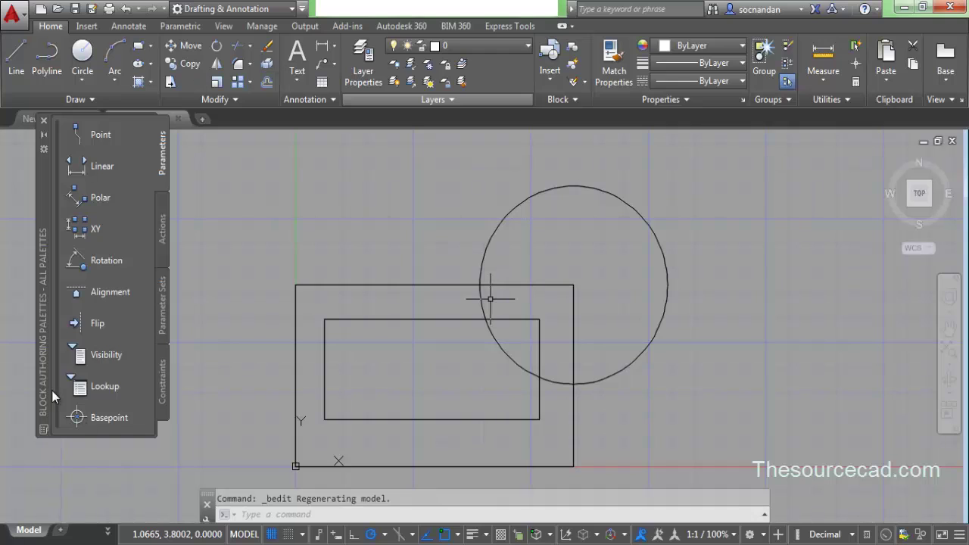
- Close the Block Authoring Palettes and draw a circle with a radius of about 0.97, concentric with the existing circle
click(45, 120)
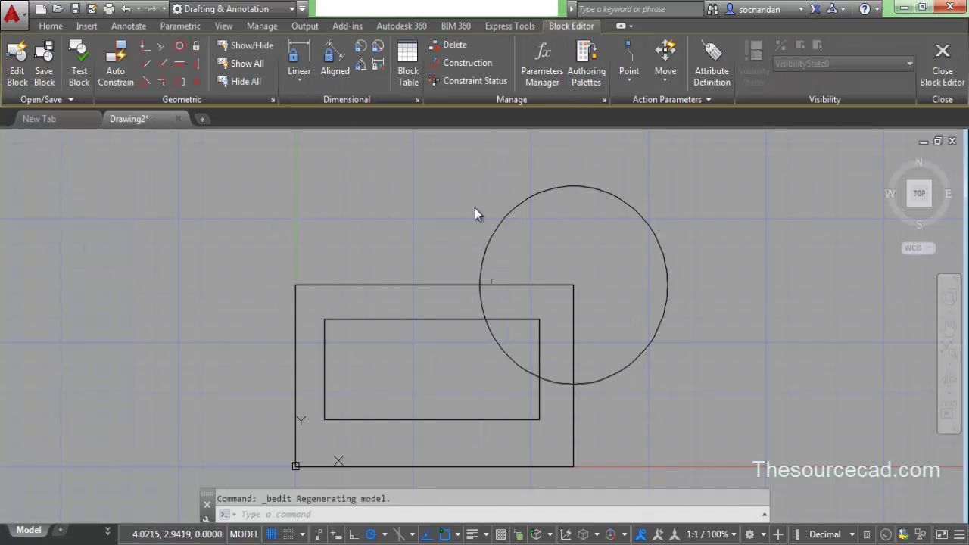
middle_drag(434, 363, 436, 342)
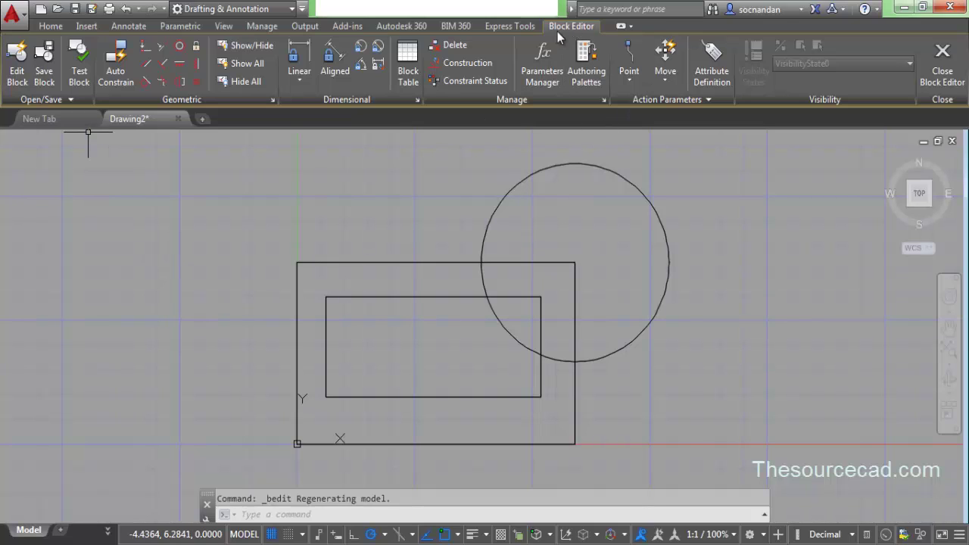
click(50, 25)
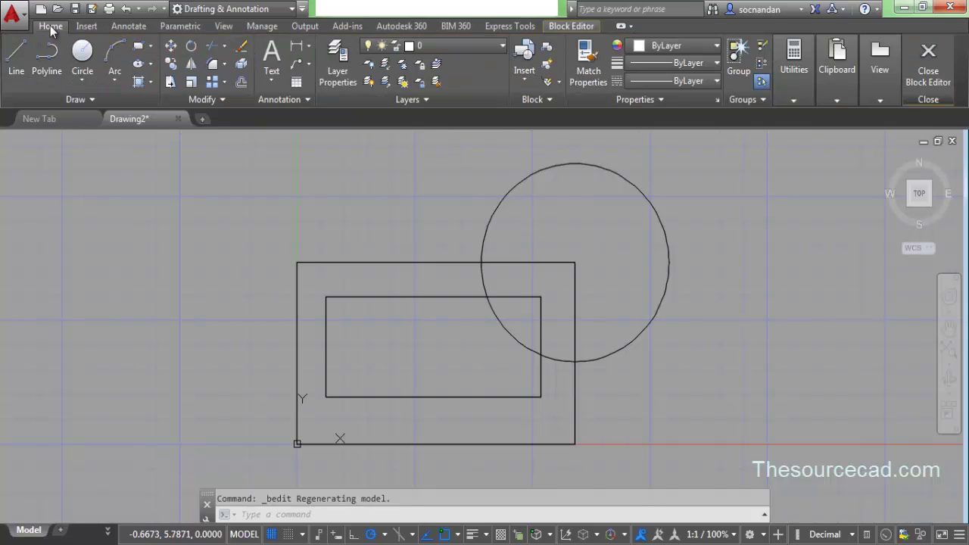
click(83, 54)
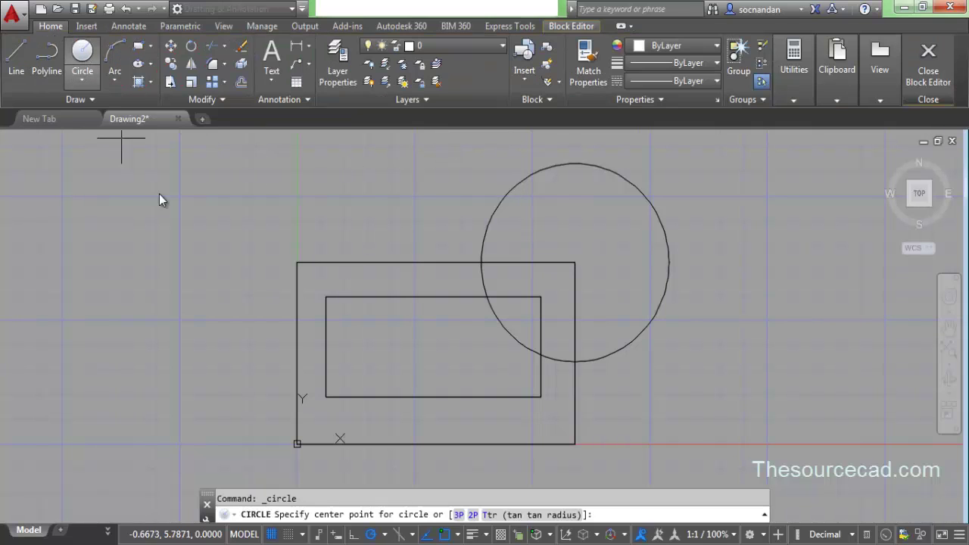
click(575, 263)
click(598, 222)
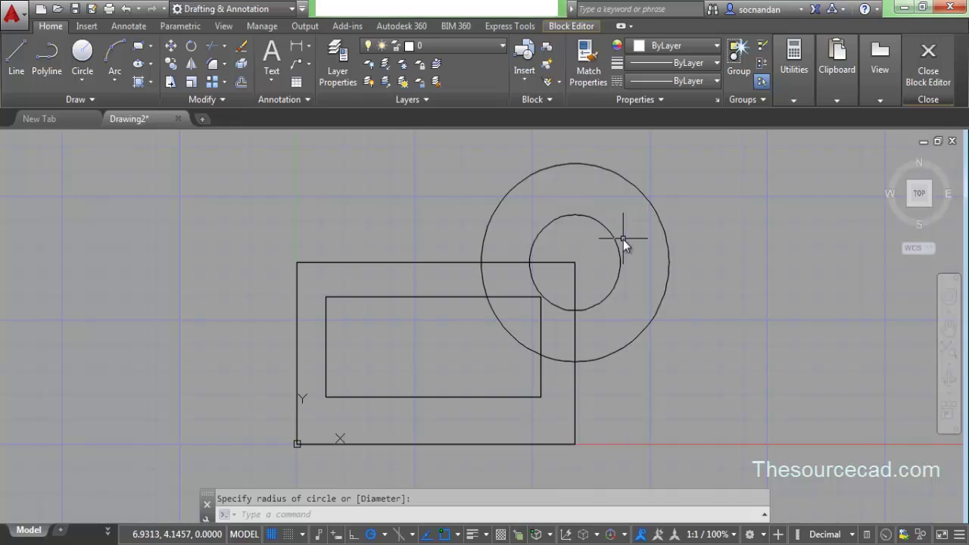
- Draw a diagonal line from the upper-left corner to the lower-right corner of the outer rectangle
click(15, 54)
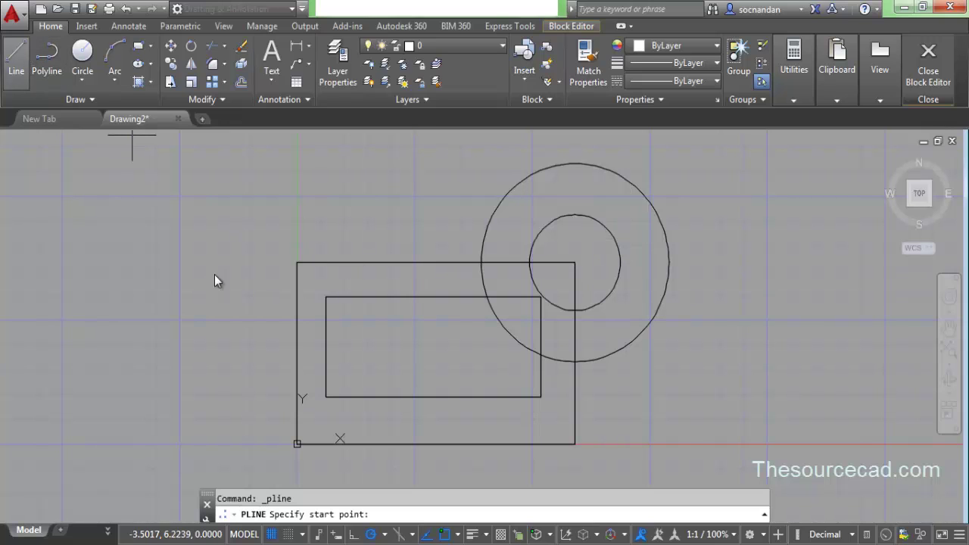
click(297, 262)
click(575, 443)
right_click(730, 232)
click(740, 237)
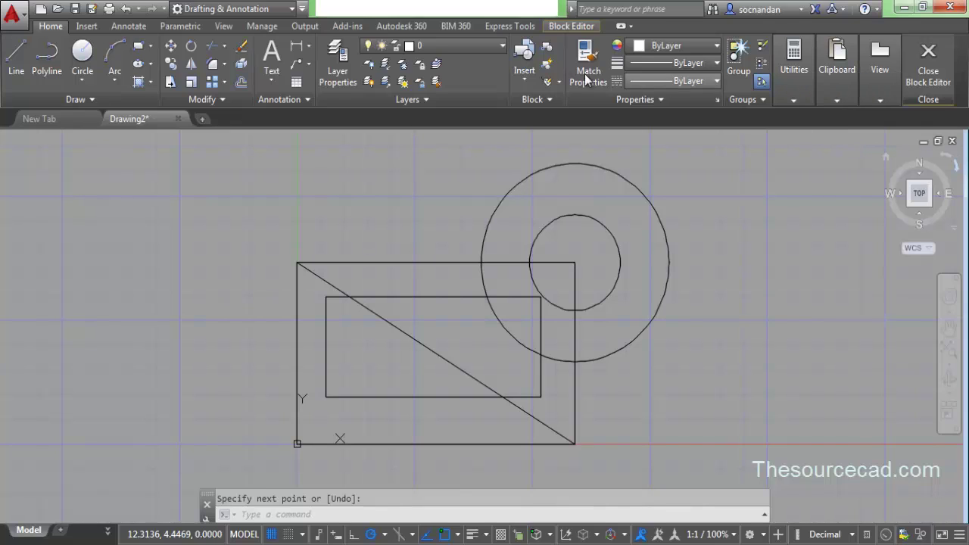
- Save the changes to the abc block definition and close the Block Editor
click(571, 26)
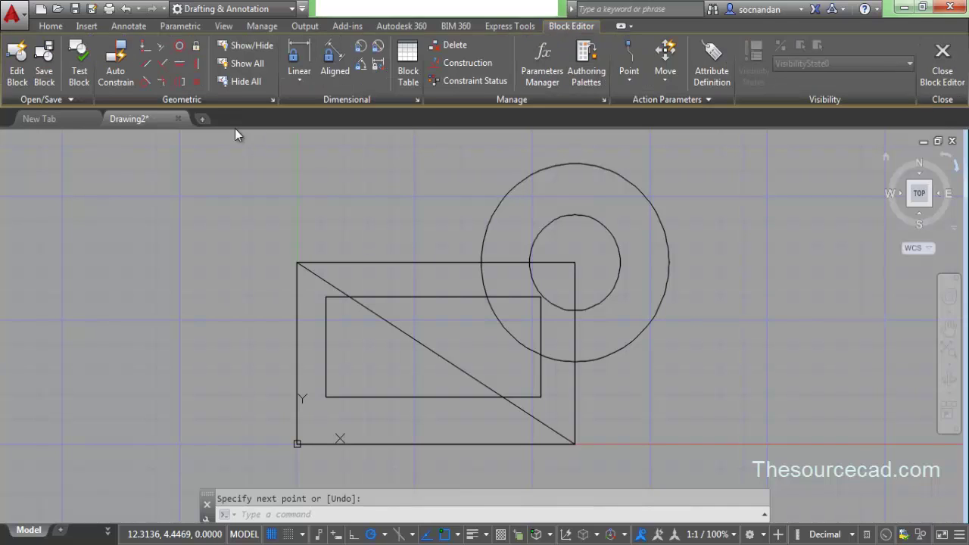
click(43, 60)
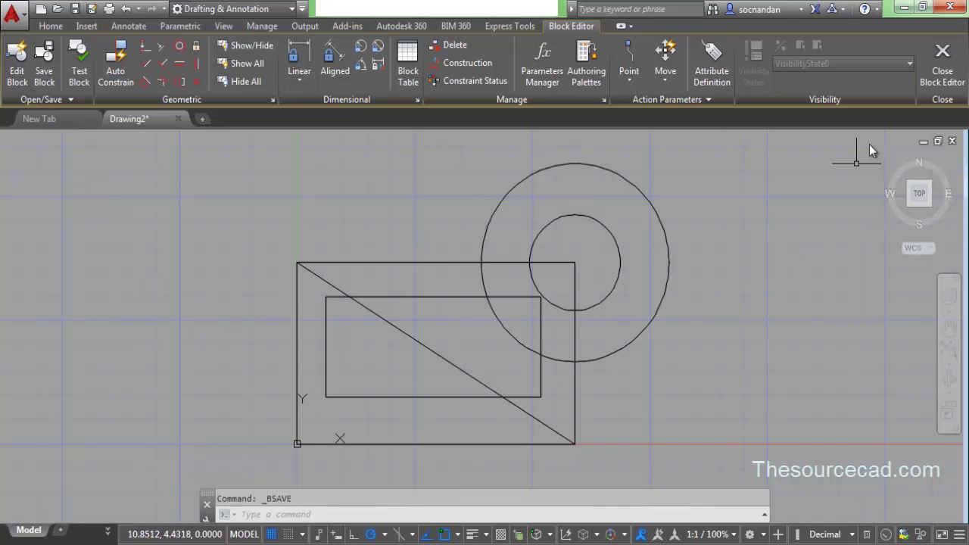
click(936, 65)
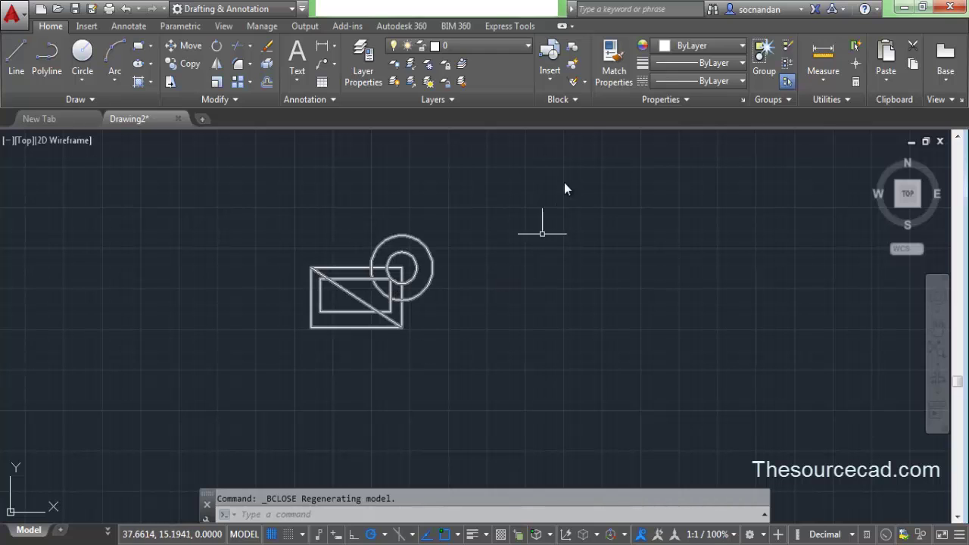
- Insert another instance of the updated abc block in the drawing
click(550, 64)
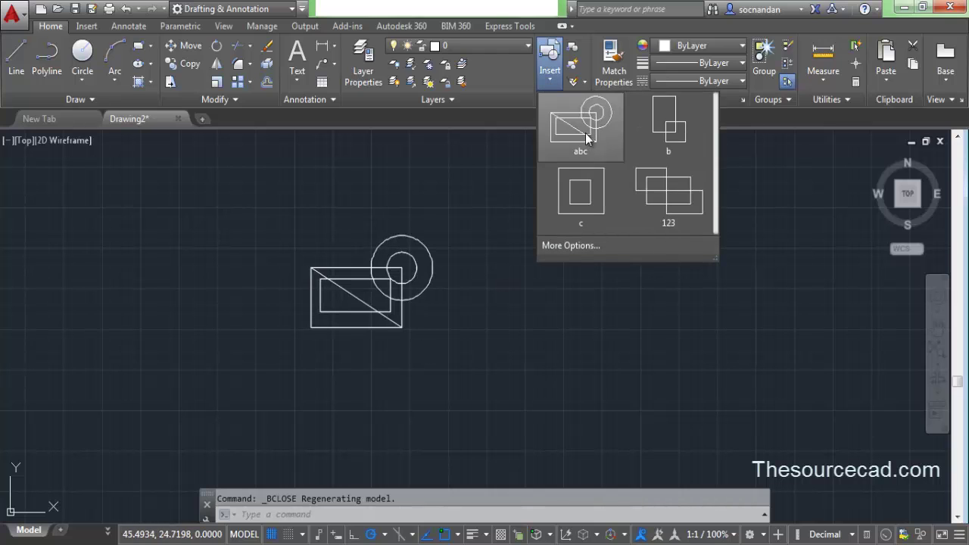
click(576, 121)
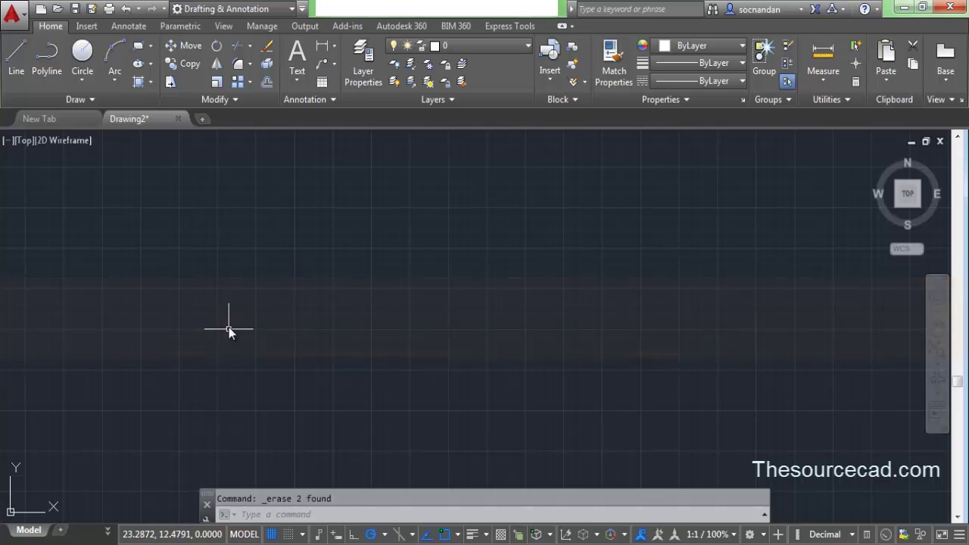
- Draw a roughly square rectangle in the empty drawing area and a smaller circle centred on its lower-right corner
click(135, 49)
click(187, 298)
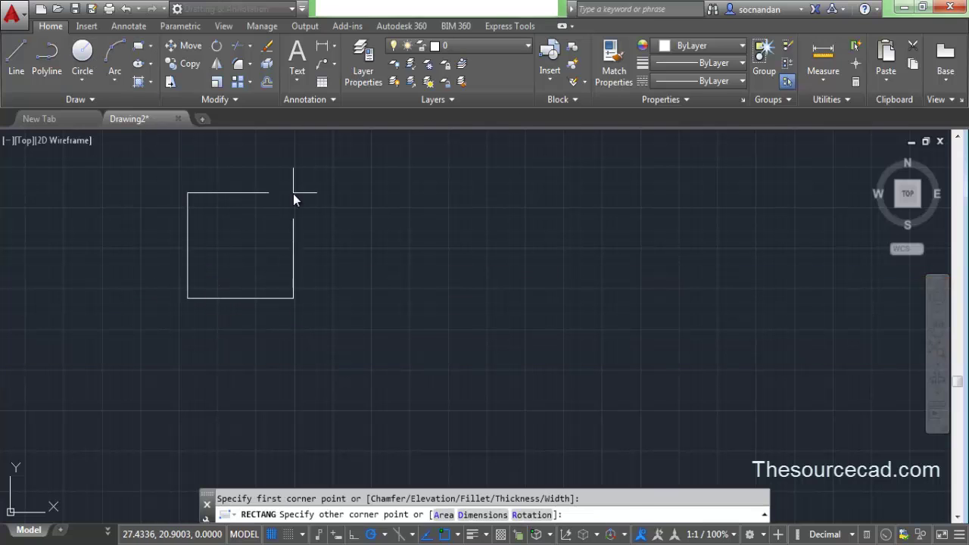
click(294, 193)
click(99, 54)
click(294, 299)
click(262, 289)
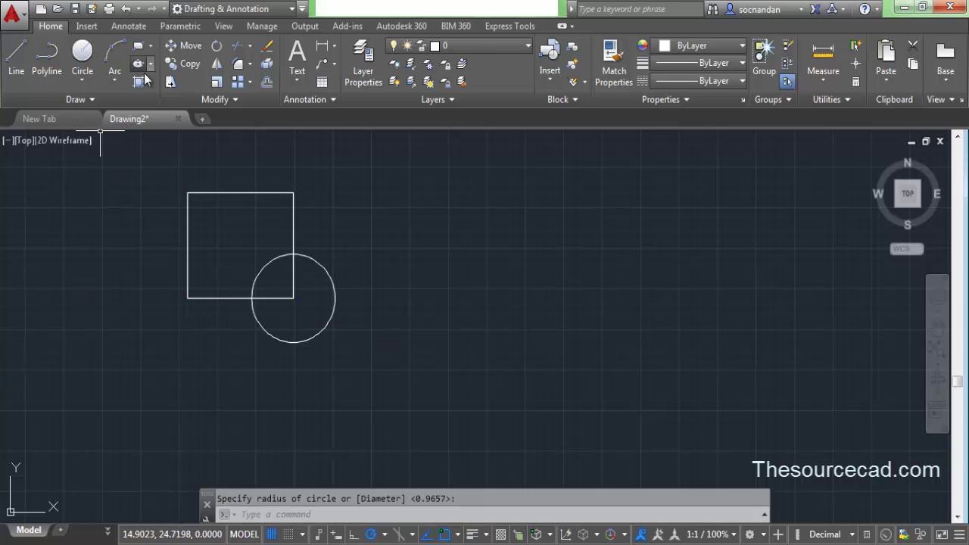
- Draw a wide horizontal ellipse overlapping the square and circle, and a second rectangle crossing the ellipse's lower edge
click(138, 63)
click(395, 265)
click(536, 265)
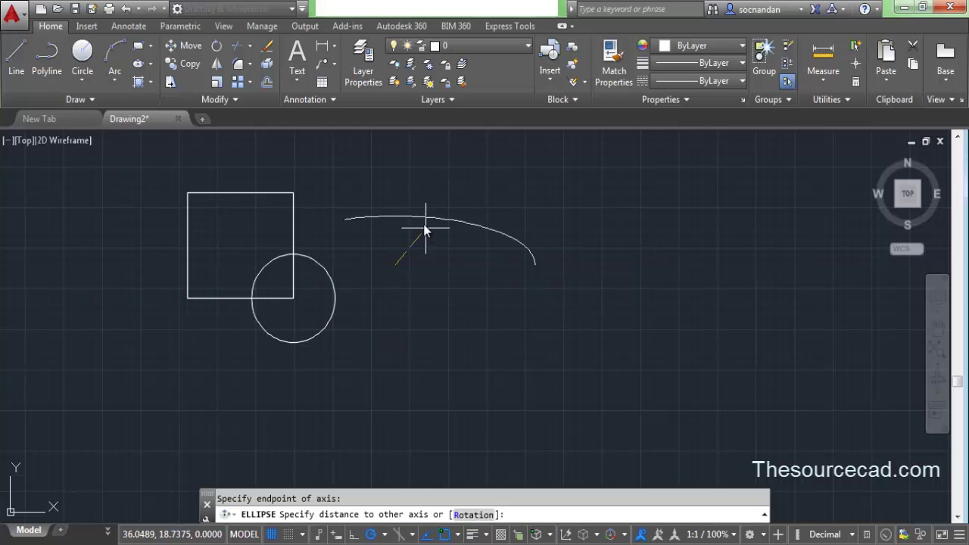
click(424, 218)
click(134, 47)
click(384, 279)
click(471, 377)
- Draw a triangular polyline below the circle, with its apex just inside the circle and its last point back at the start
click(47, 53)
click(221, 424)
click(302, 331)
click(334, 396)
click(221, 424)
right_click(184, 367)
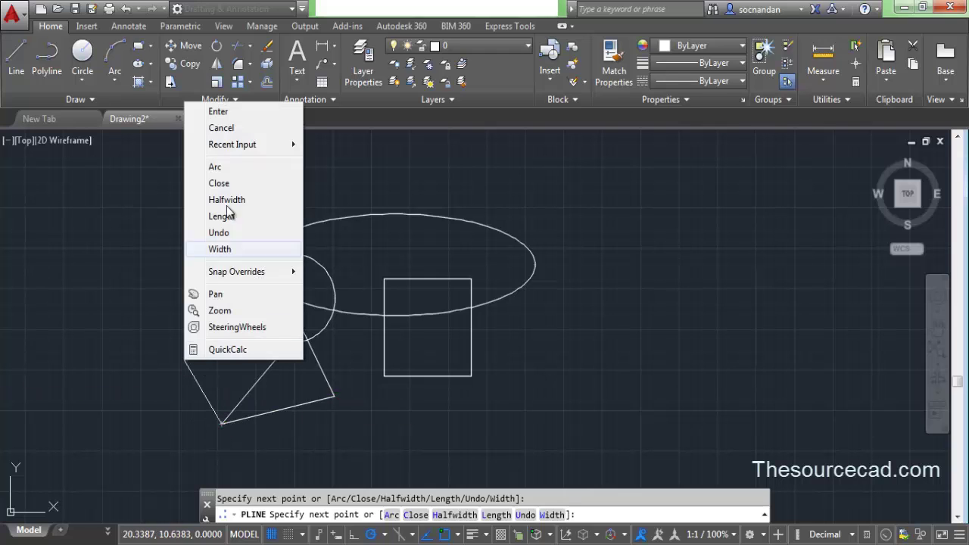
click(223, 117)
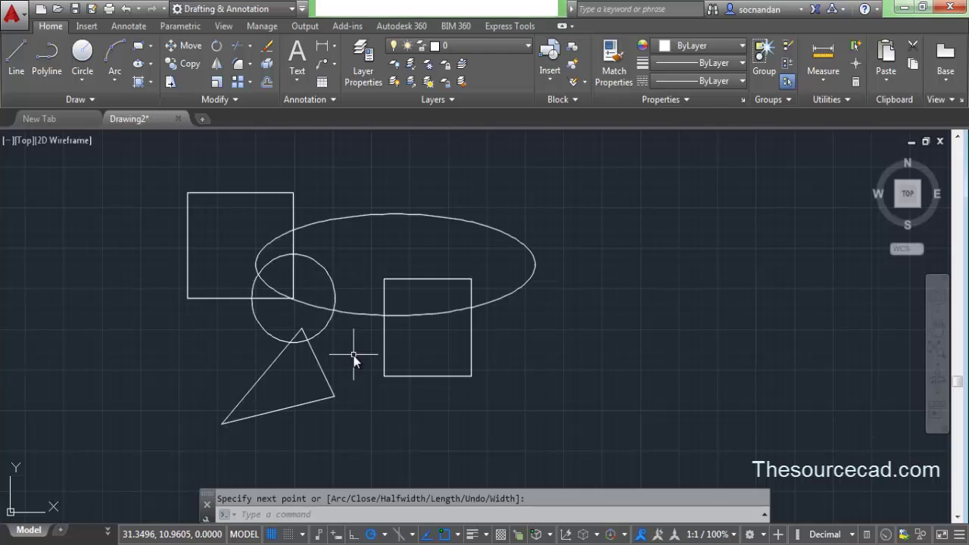
- Start Write Block with objects as the source and pick the triangle's lower-left vertex as the base point
click(86, 28)
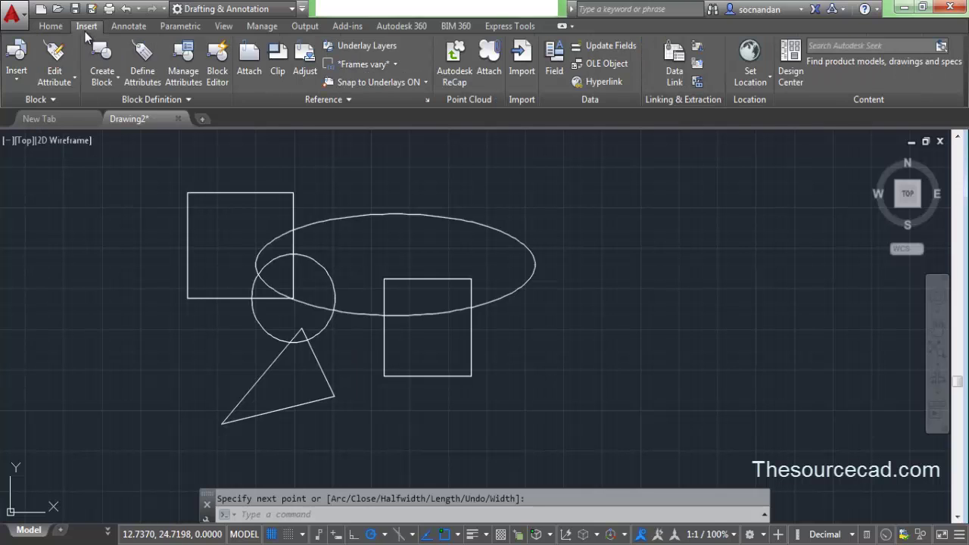
click(104, 81)
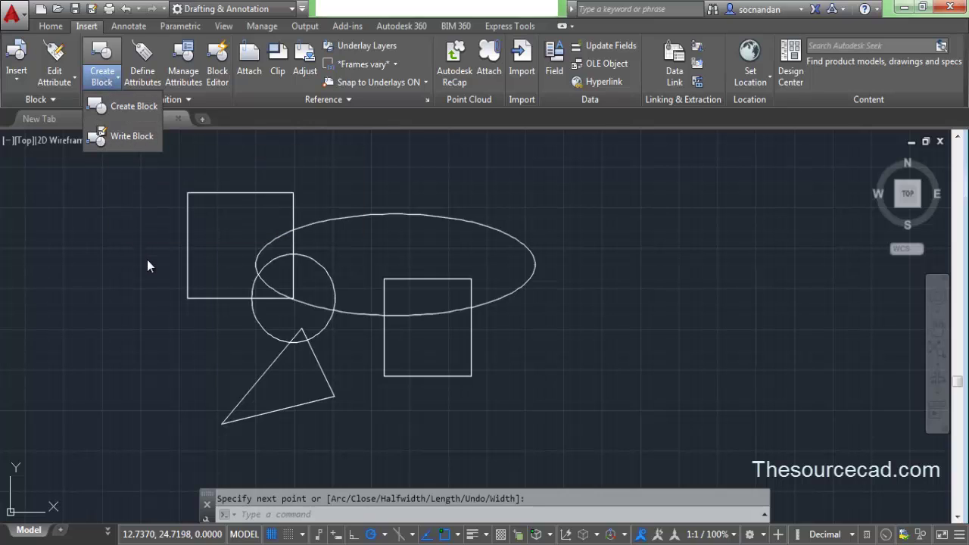
click(134, 339)
text(w)
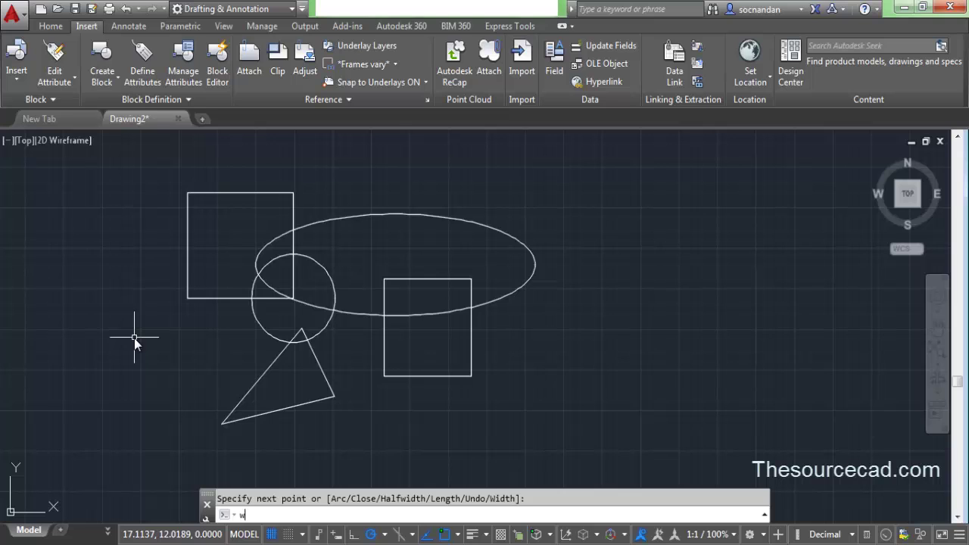
key(Return)
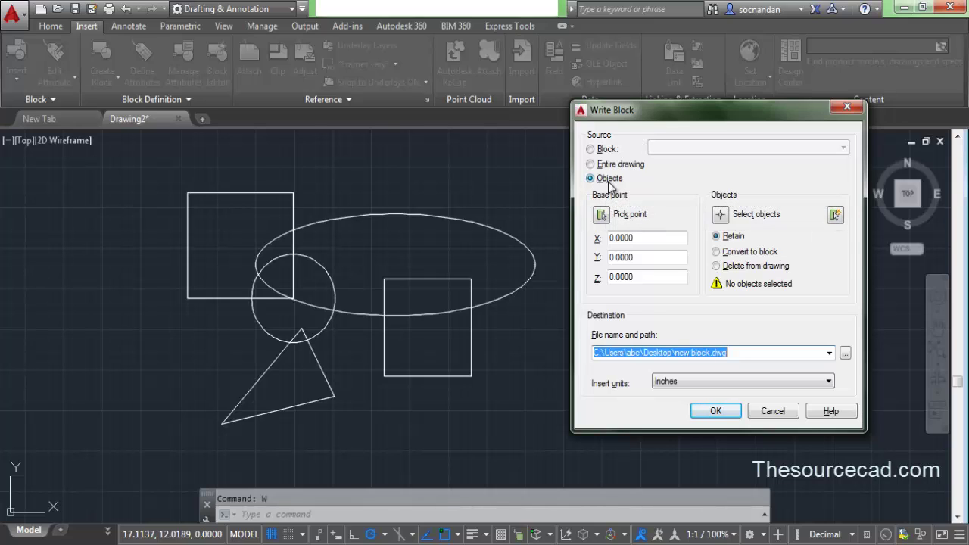
click(602, 215)
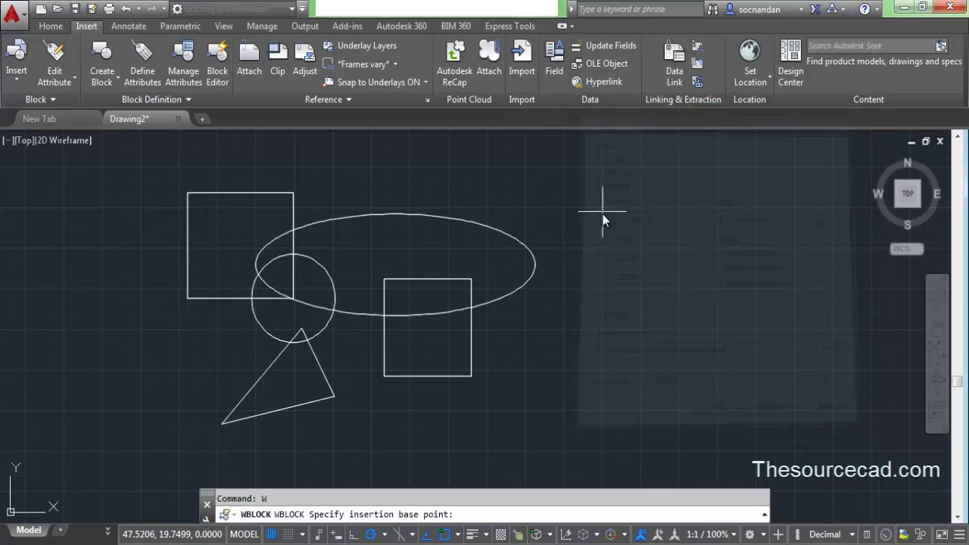
click(221, 424)
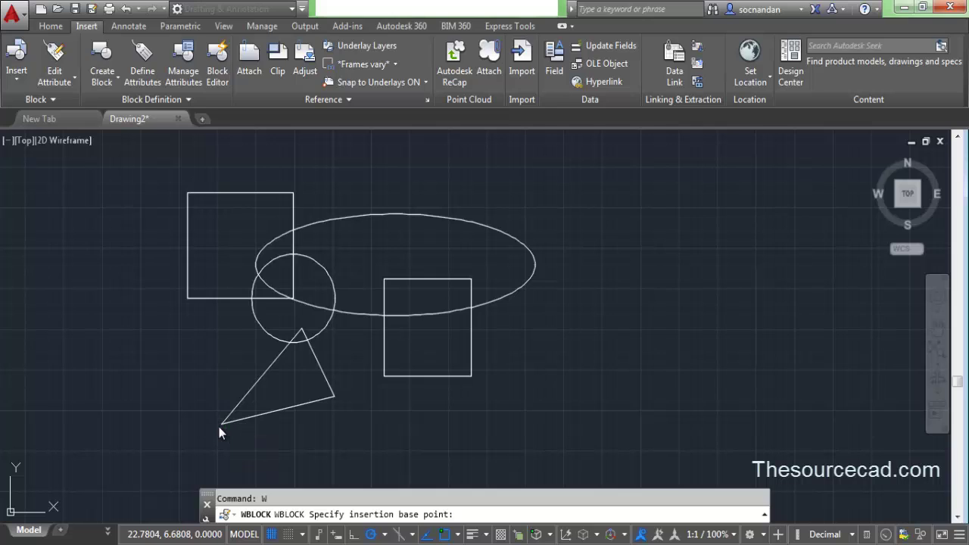
- Select the triangle and the circle as the objects to write to the block file
click(721, 215)
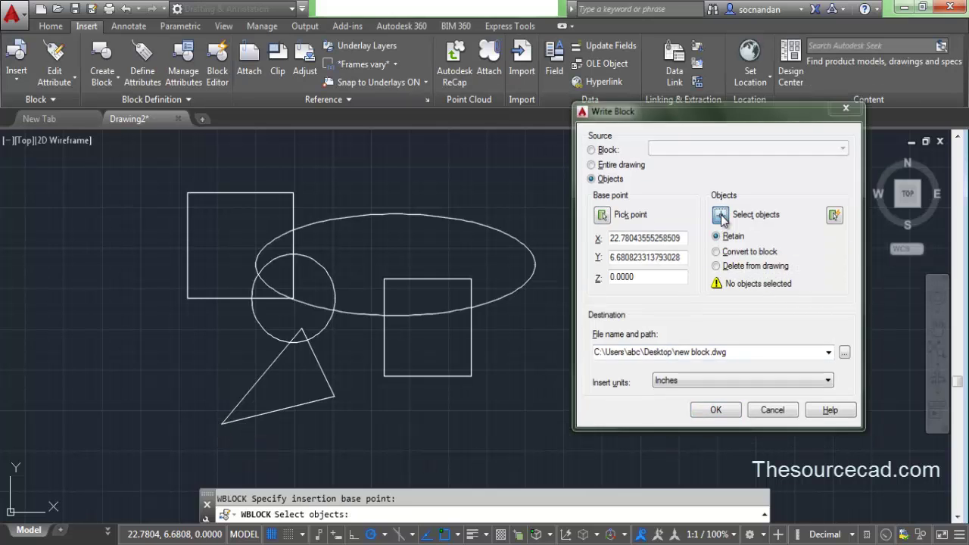
click(323, 374)
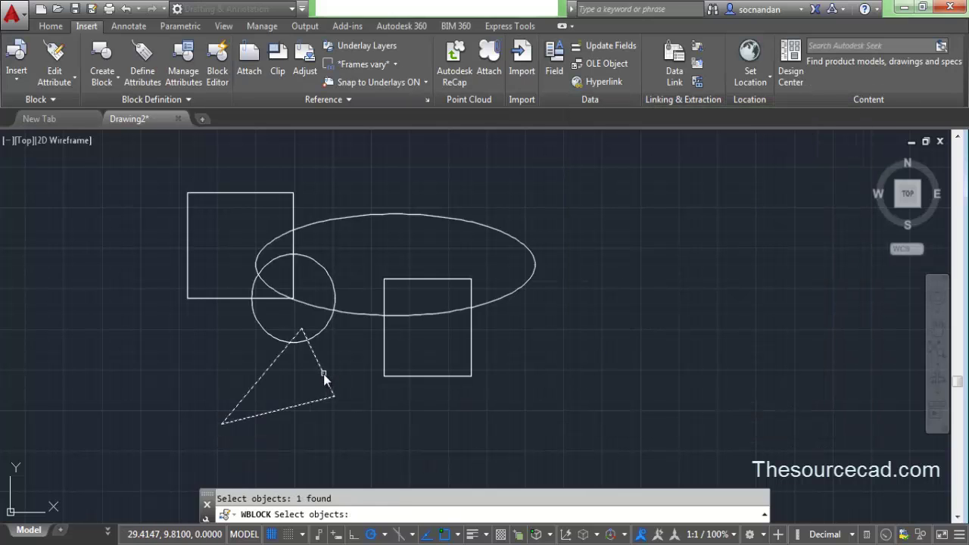
click(321, 332)
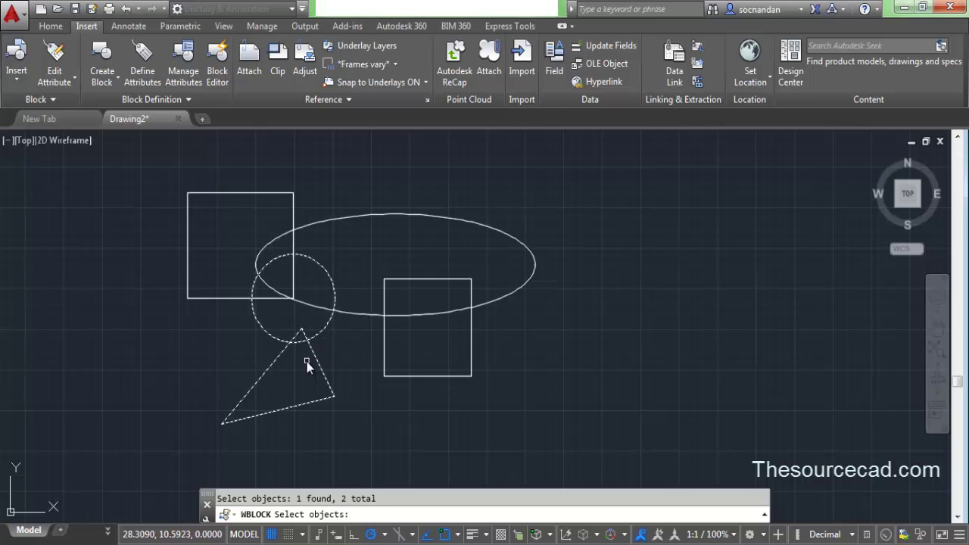
key(Return)
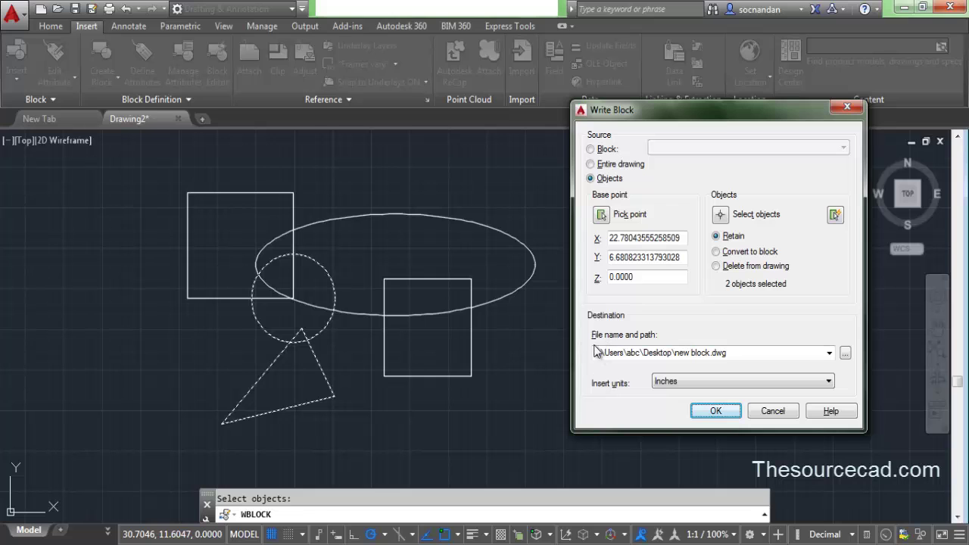
- Set the destination to b.dwg on the Desktop and write the block file
click(846, 355)
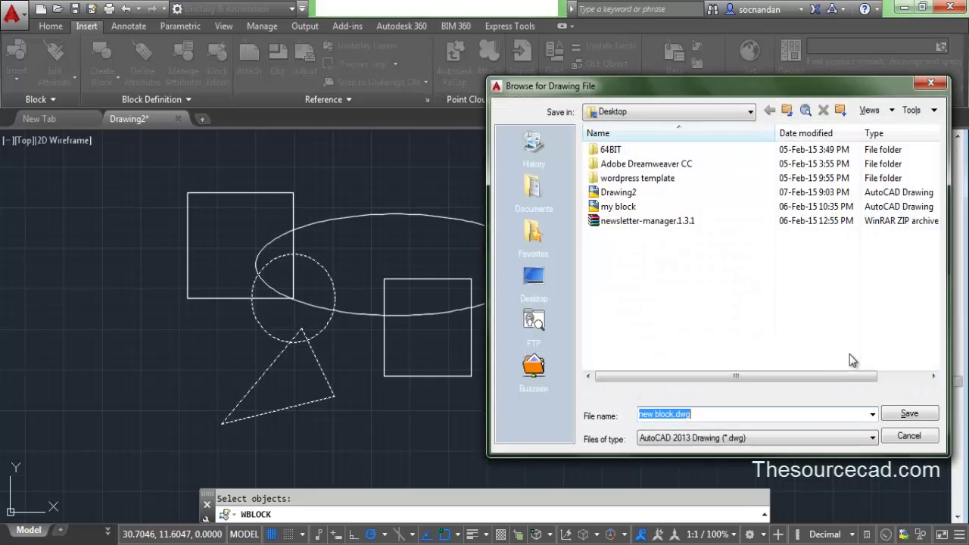
click(534, 279)
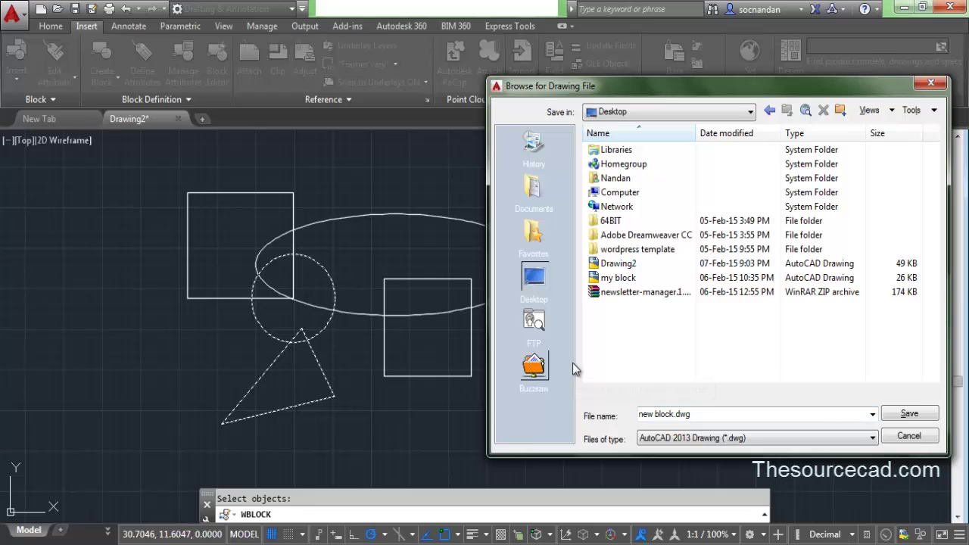
click(693, 414)
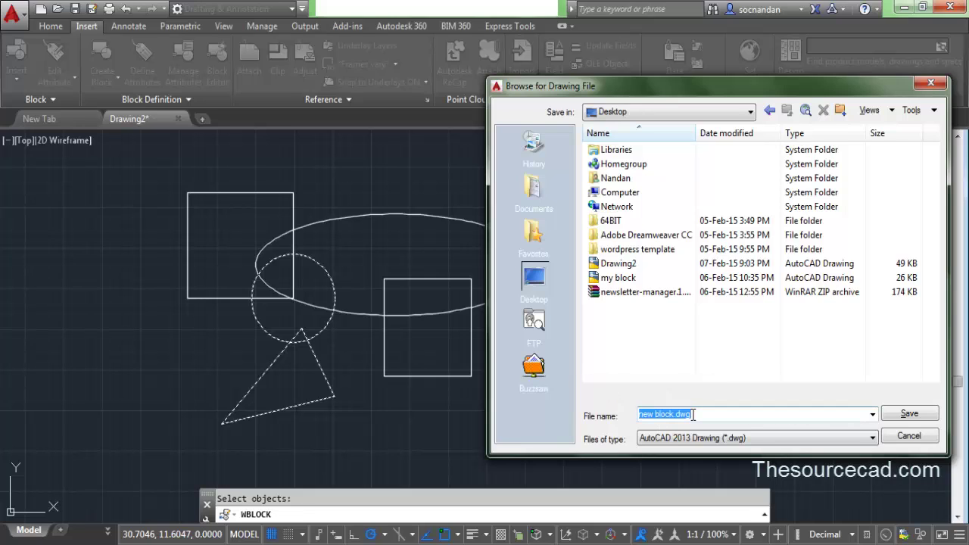
text(b)
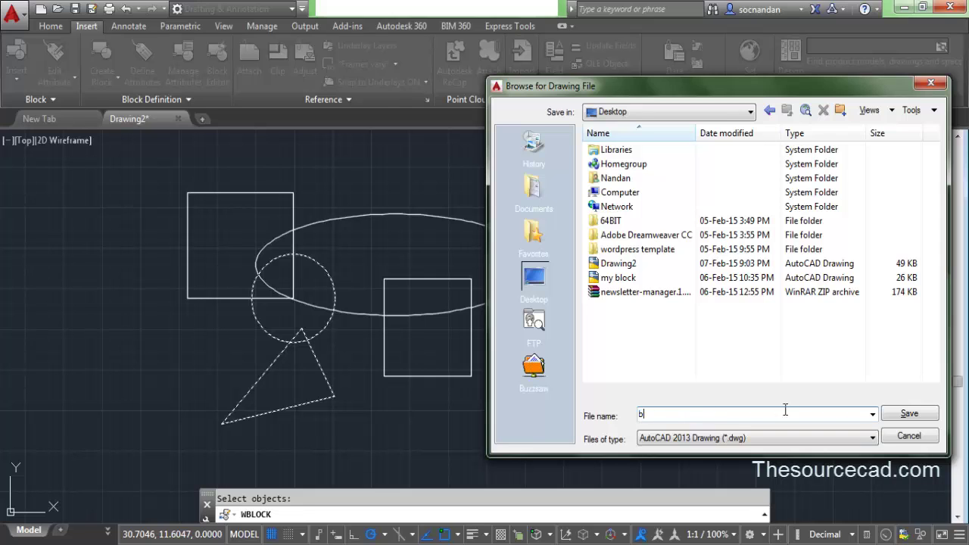
click(902, 416)
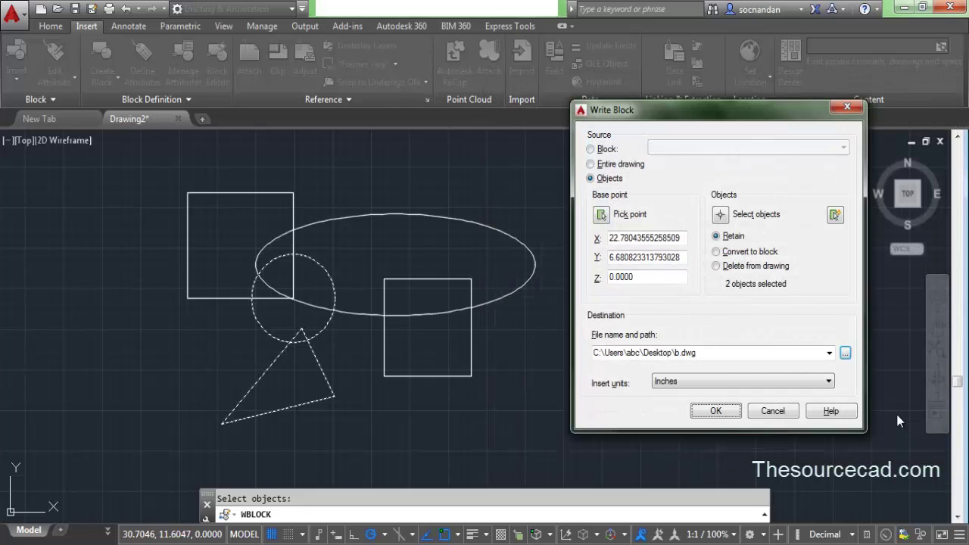
click(715, 411)
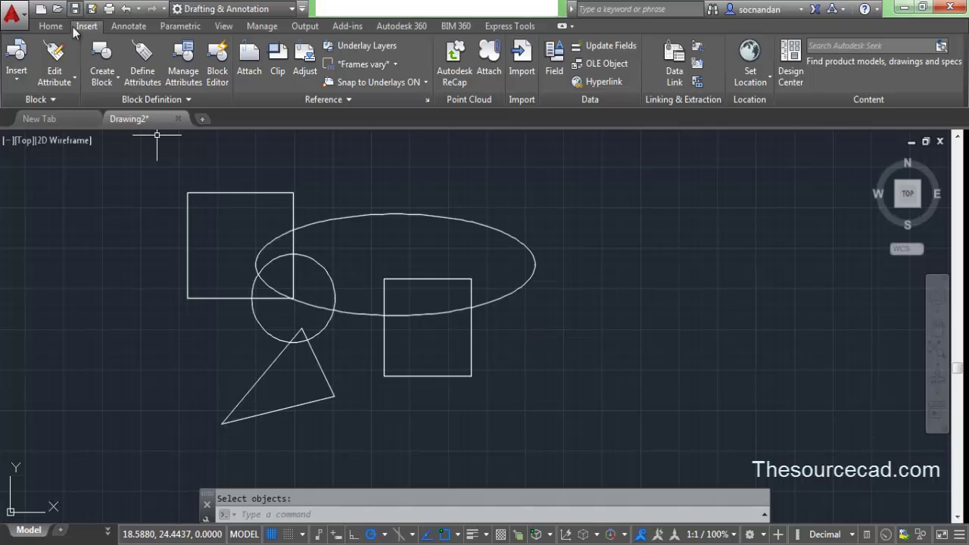
- Start Write Block with objects as the source and pick the upper-left corner of the square overlapping only the ellipse as base point
click(107, 83)
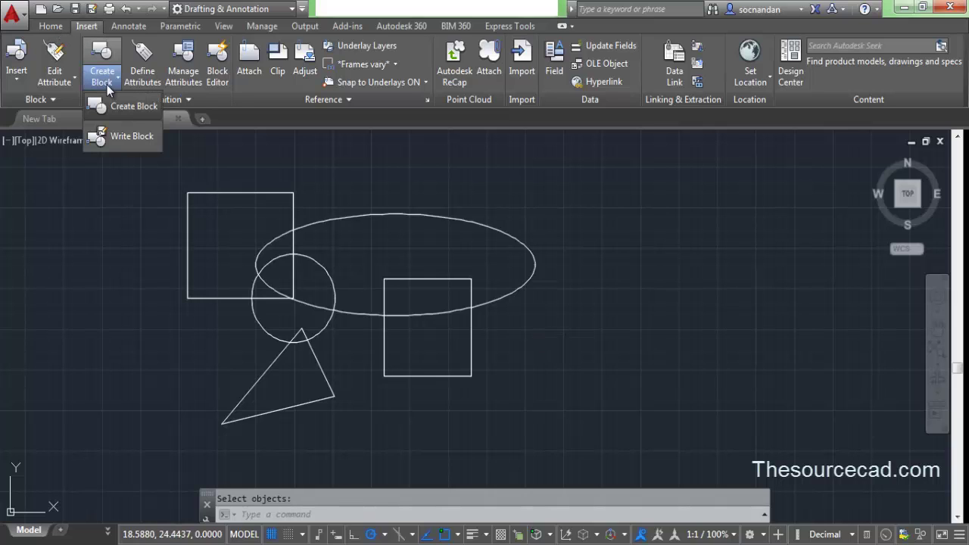
click(121, 137)
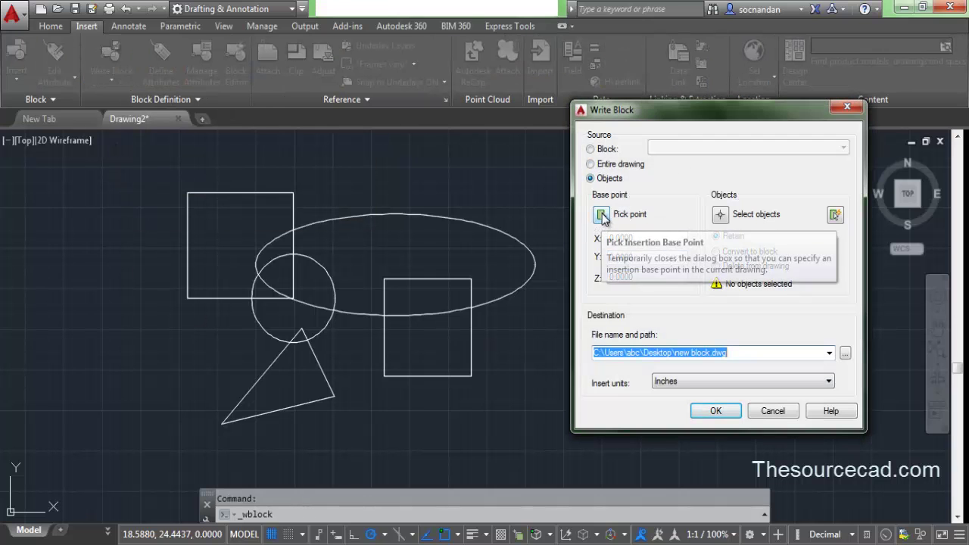
click(598, 215)
click(386, 279)
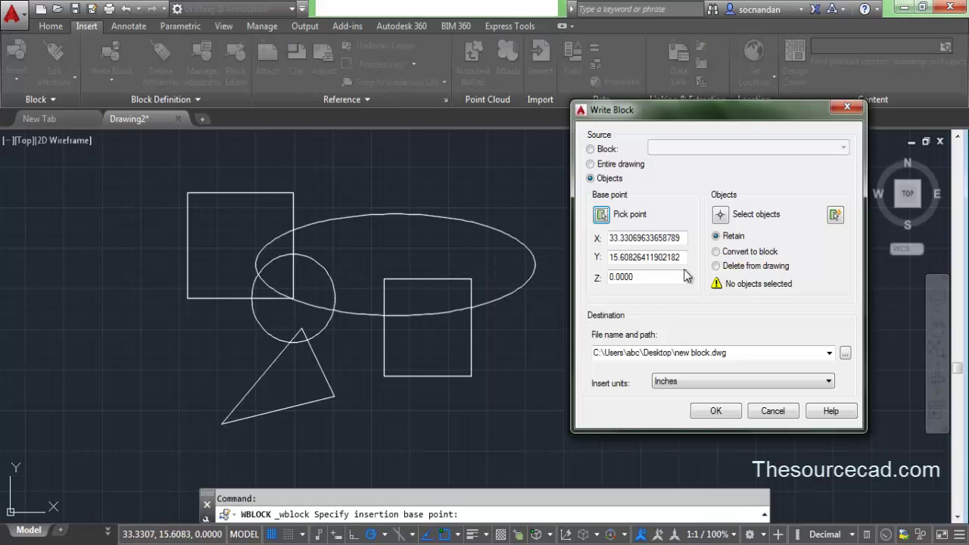
- Select the ellipse and the square overlapping its lower edge as the objects to write to the block file
click(721, 217)
click(440, 337)
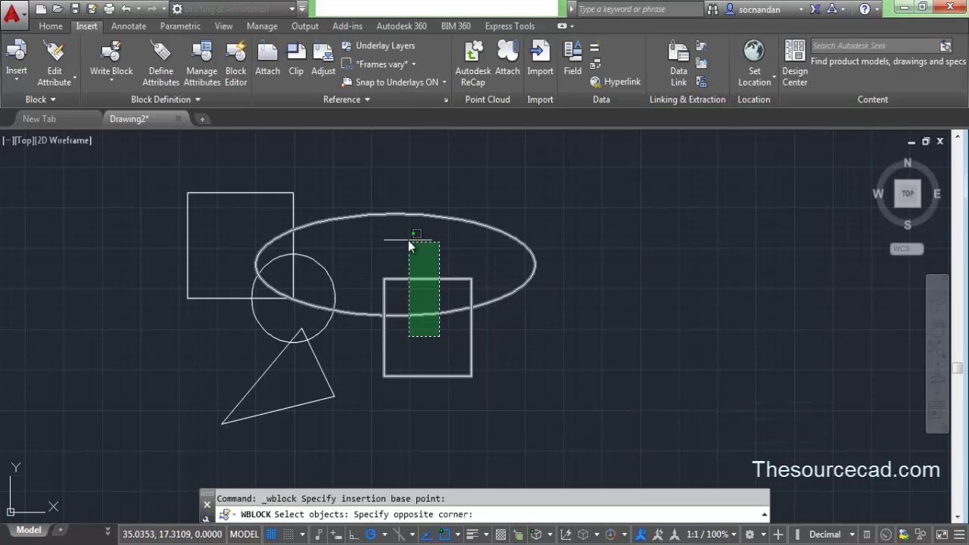
click(408, 240)
key(Return)
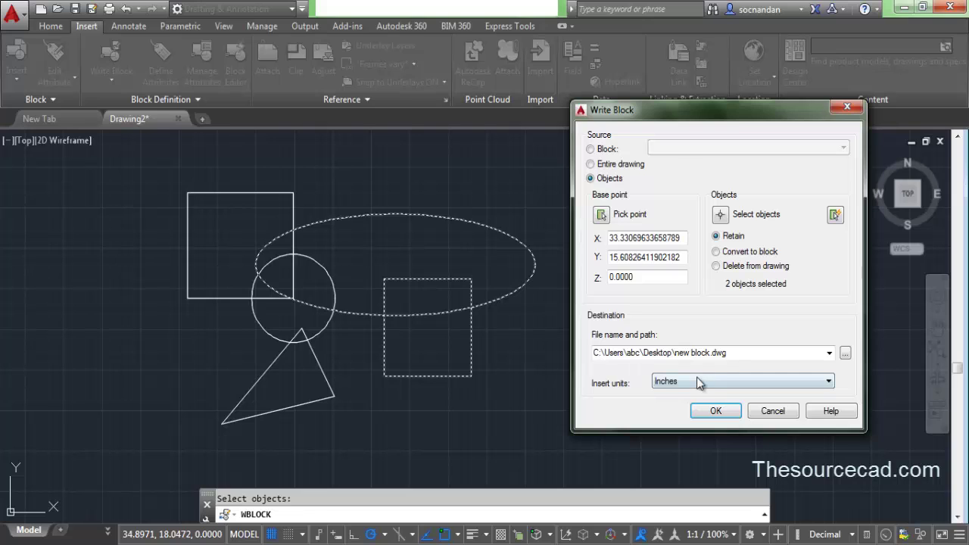
- Write the block file as pqr on the Desktop, check the file there and return to the drawing
click(845, 355)
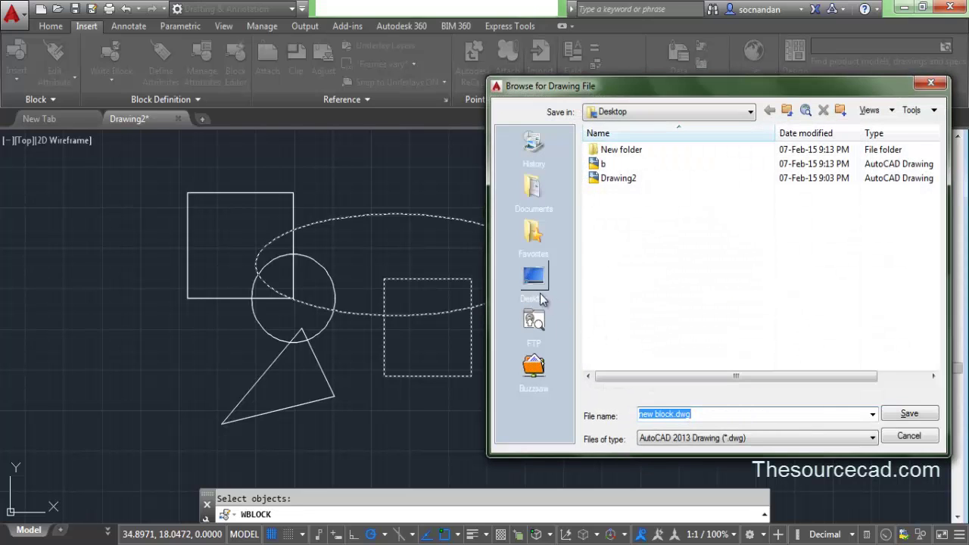
click(697, 415)
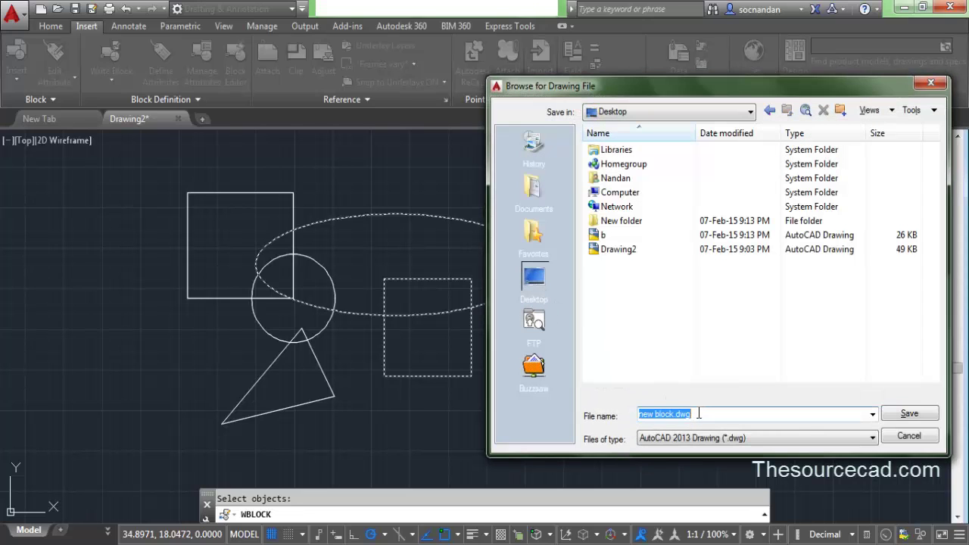
text(p)
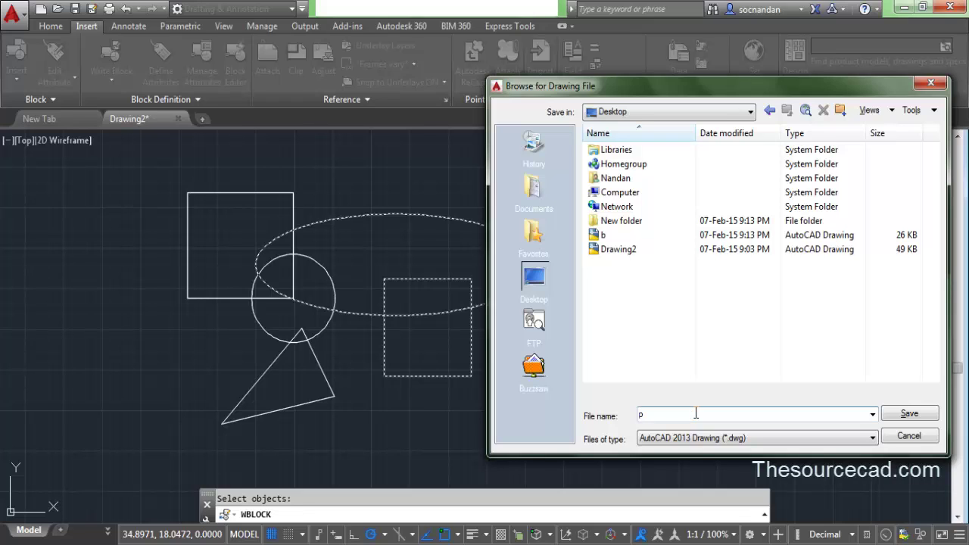
text(qr)
click(918, 414)
click(716, 412)
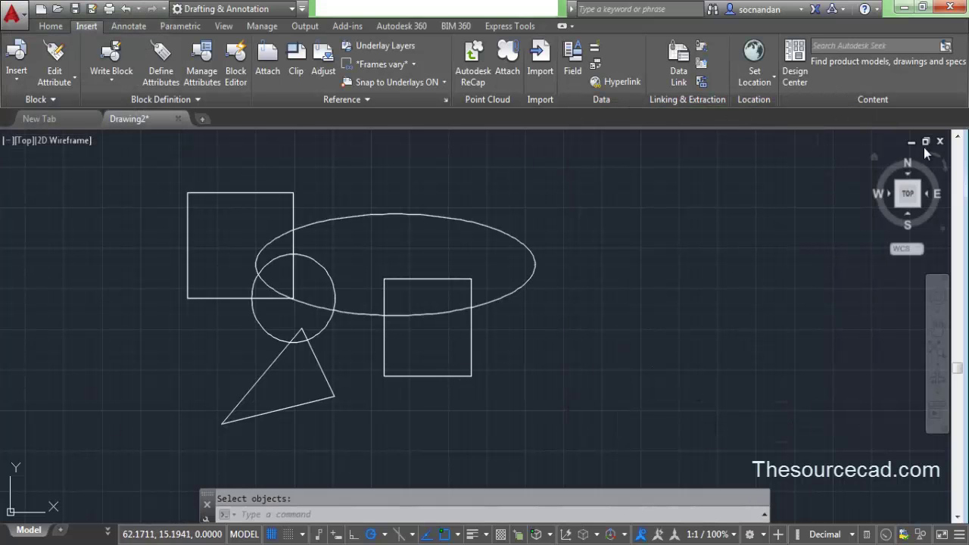
click(903, 7)
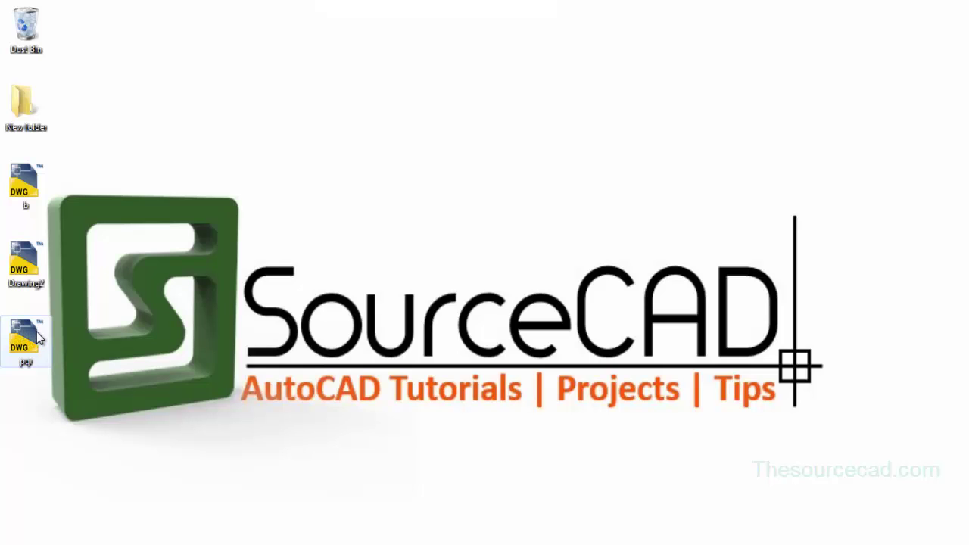
key(alt+Tab)
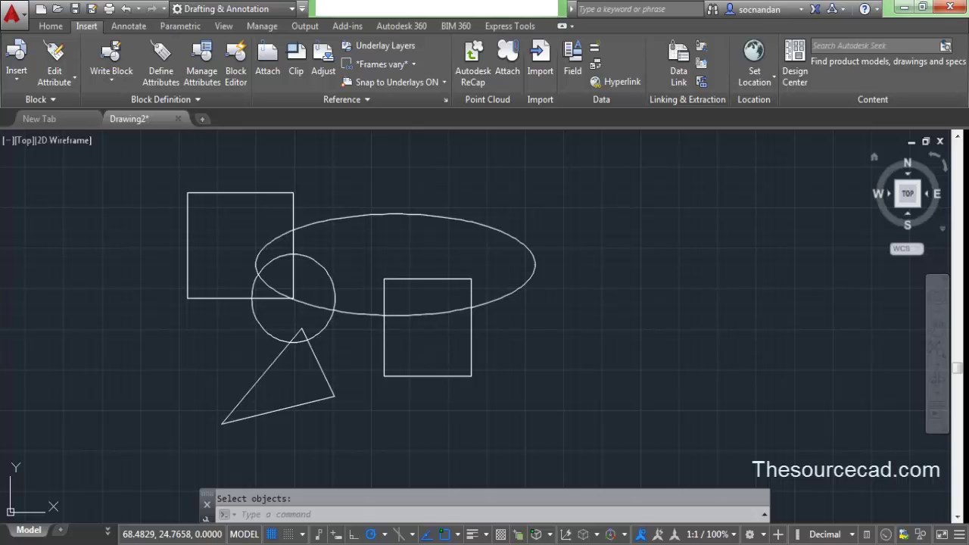
- Select all the shapes in the drawing and erase them
click(50, 25)
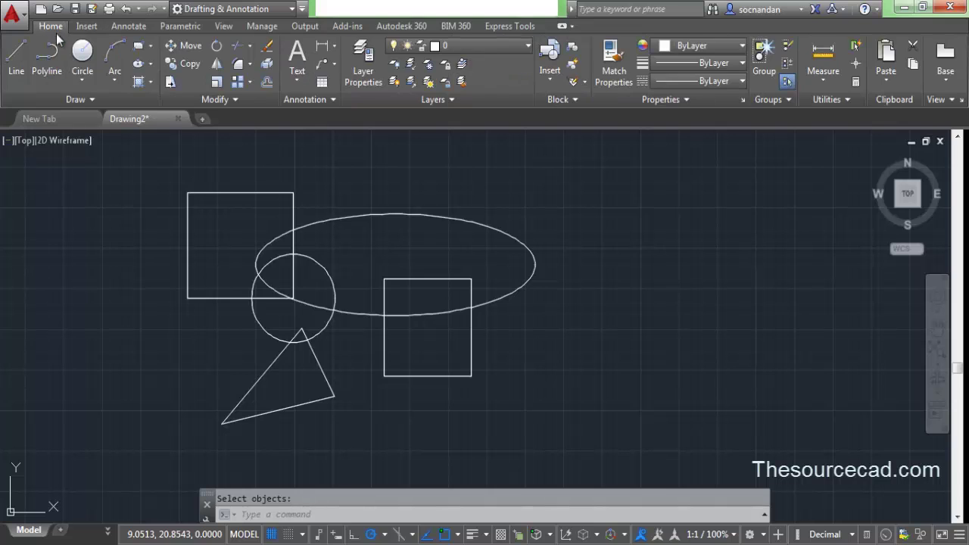
click(572, 406)
click(128, 175)
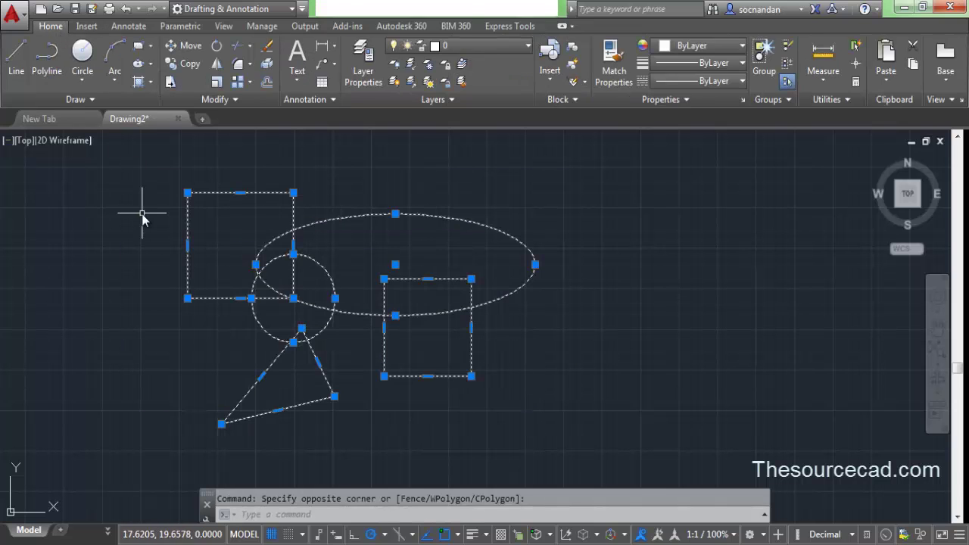
right_click(141, 212)
click(191, 295)
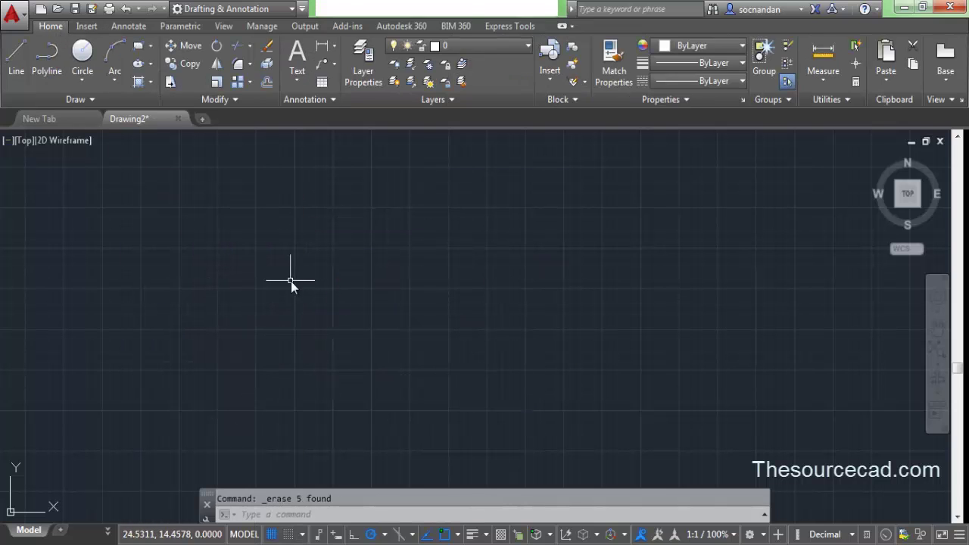
- Insert the pqr drawing file from the Desktop as a block and place it in the middle of the empty drawing
click(549, 80)
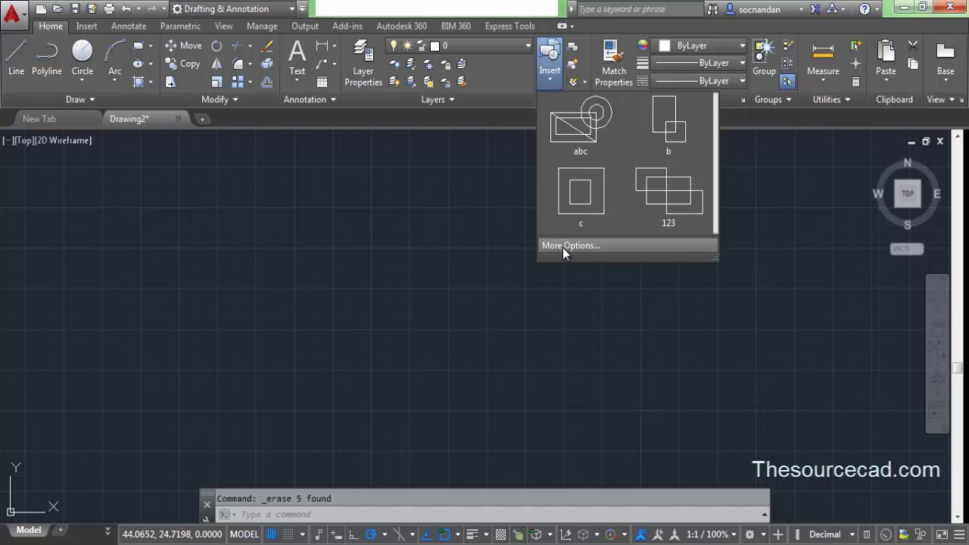
click(564, 246)
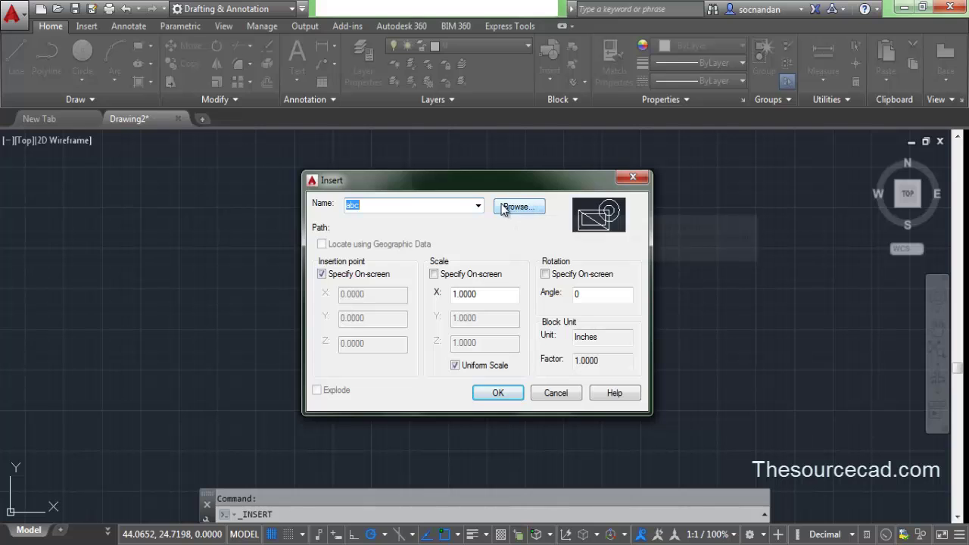
click(518, 207)
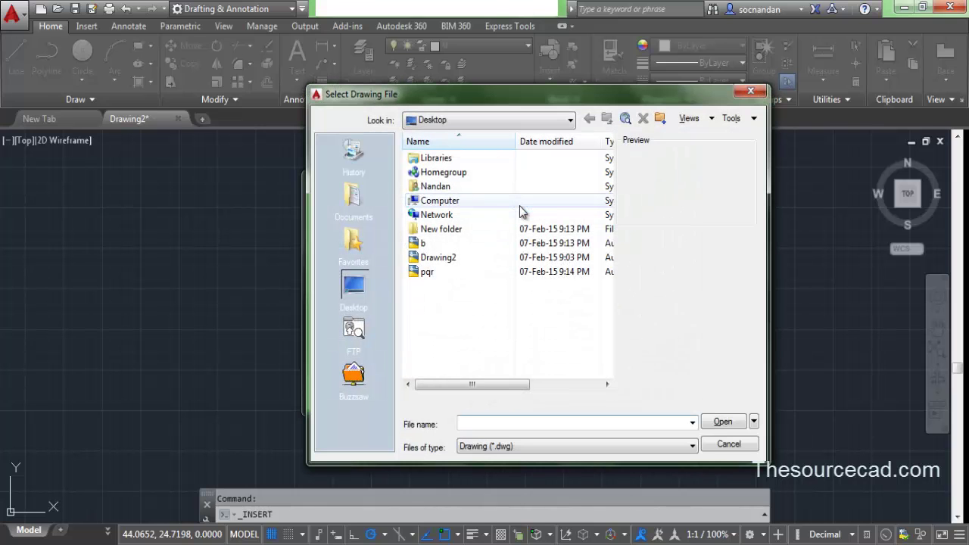
click(427, 273)
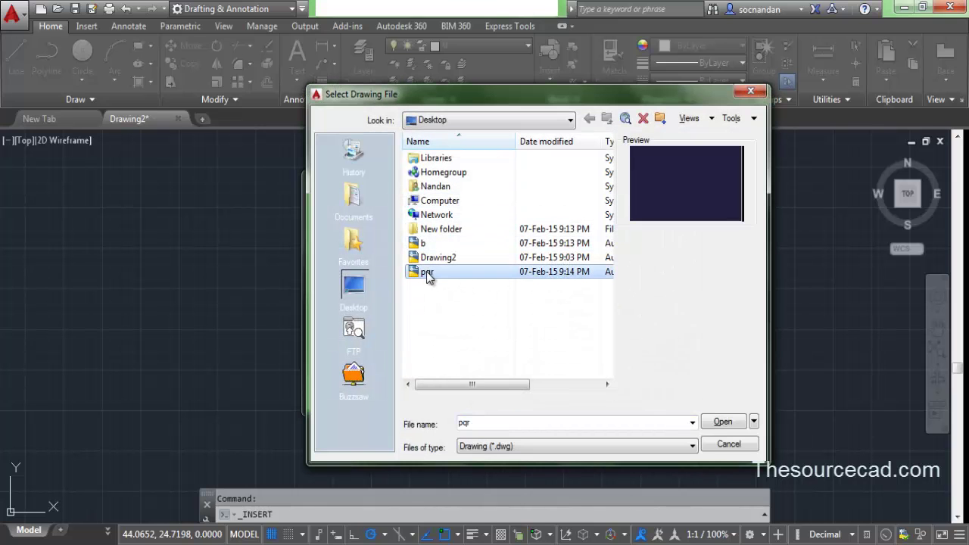
click(724, 422)
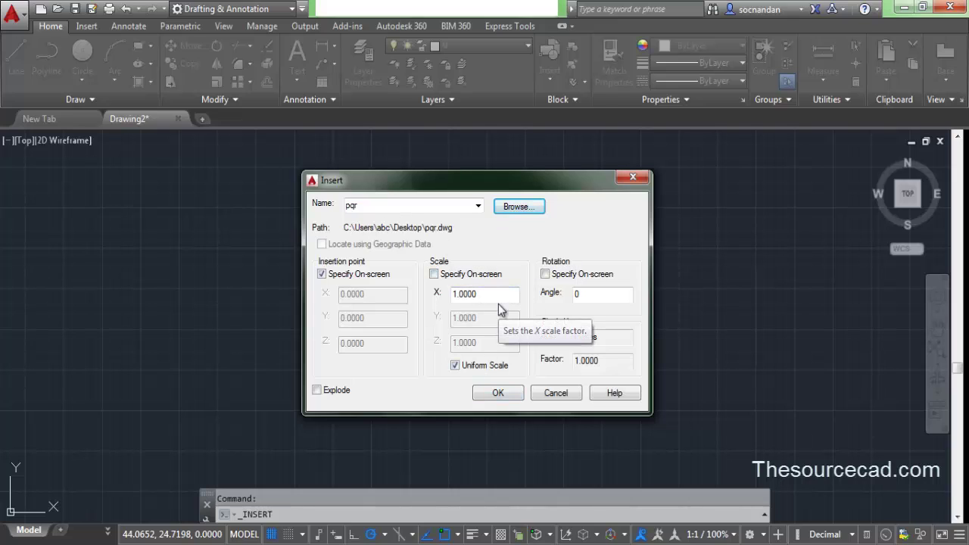
click(499, 393)
click(448, 265)
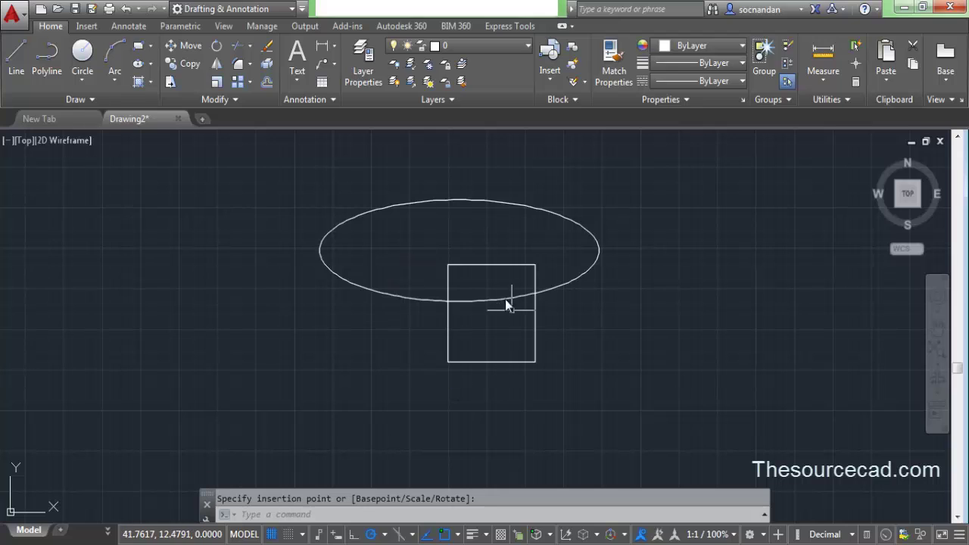
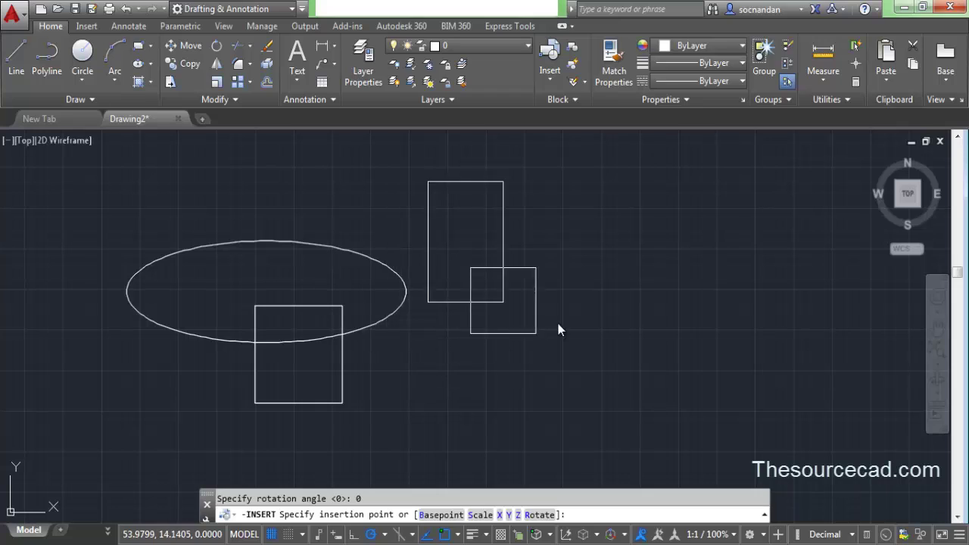
- Place the drawing's existing block b beside the ellipse and check the b file on the Desktop
click(558, 322)
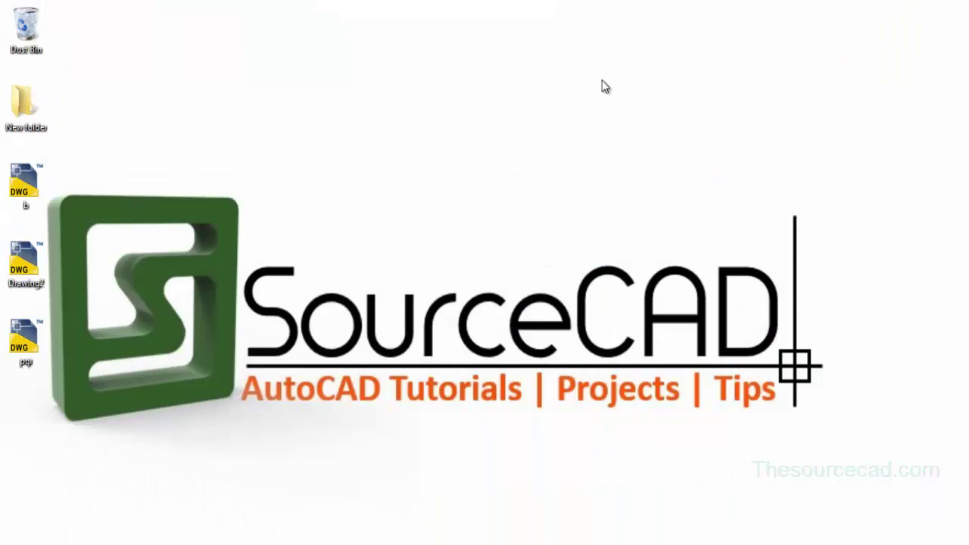
click(27, 182)
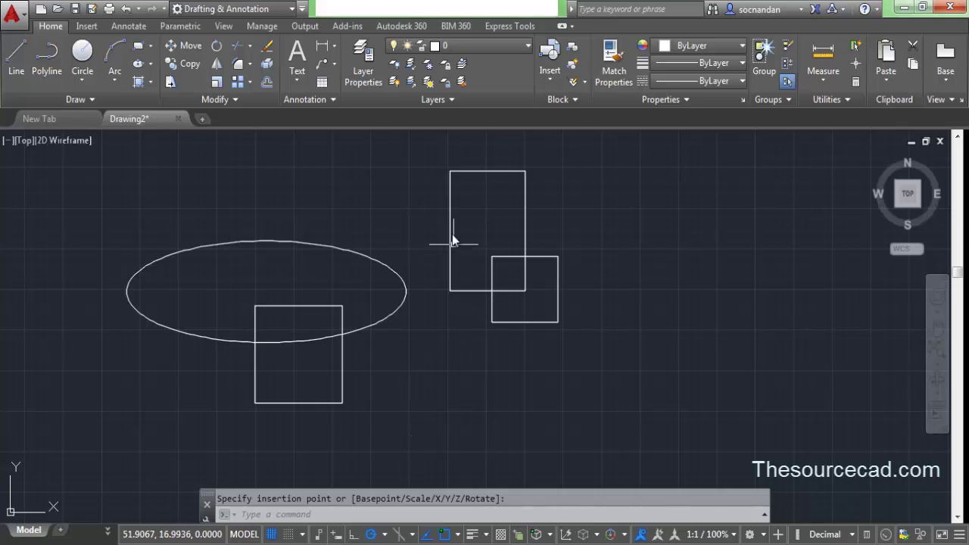
- Start inserting a block from file and choose the b drawing file on the Desktop as its source
click(542, 73)
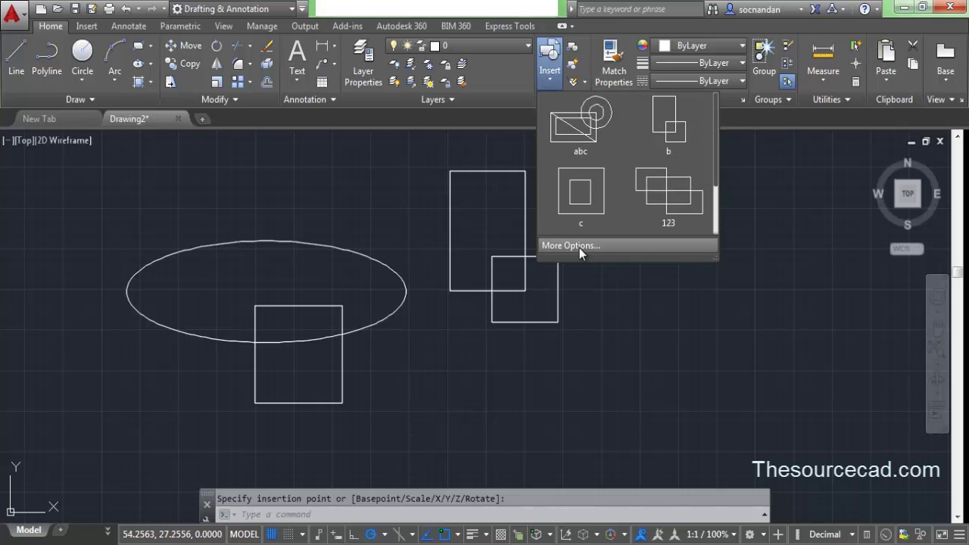
click(579, 248)
click(523, 207)
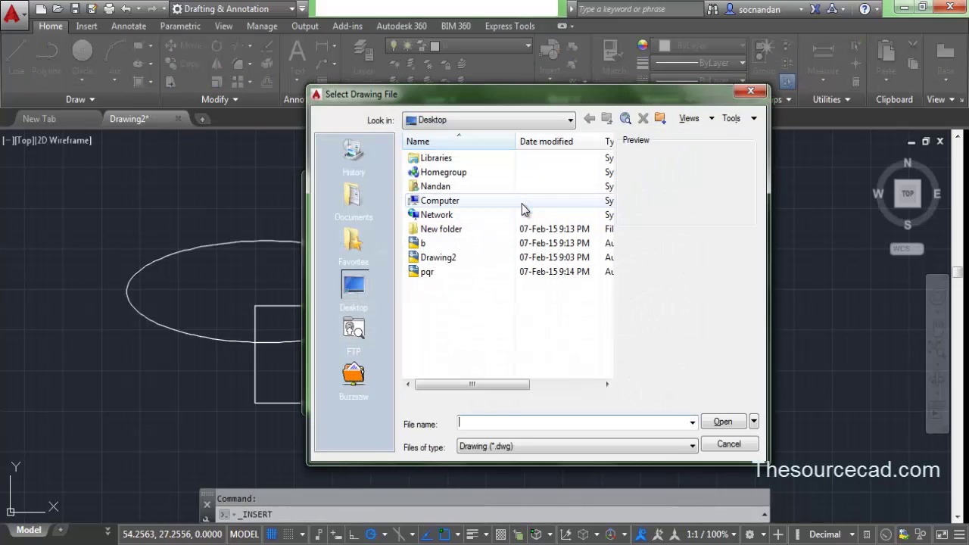
click(425, 243)
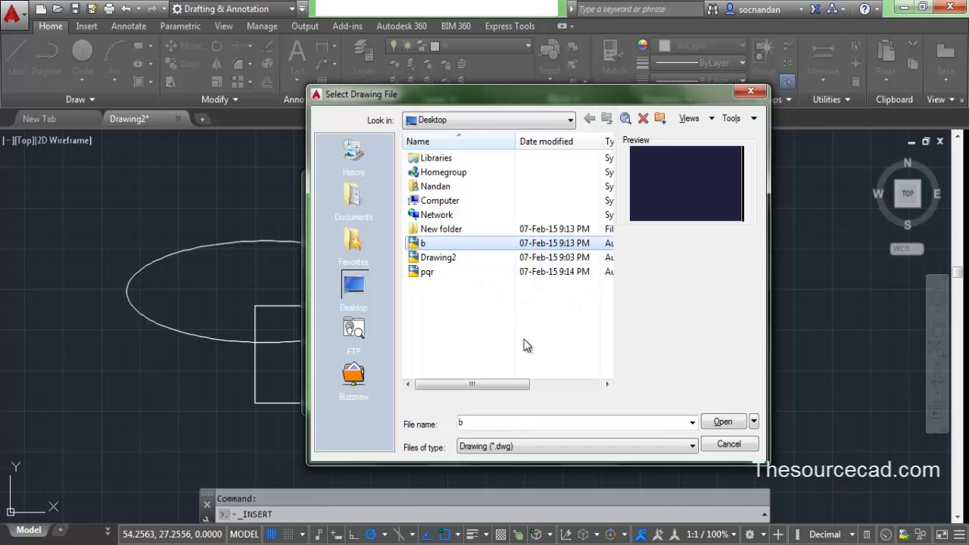
click(721, 421)
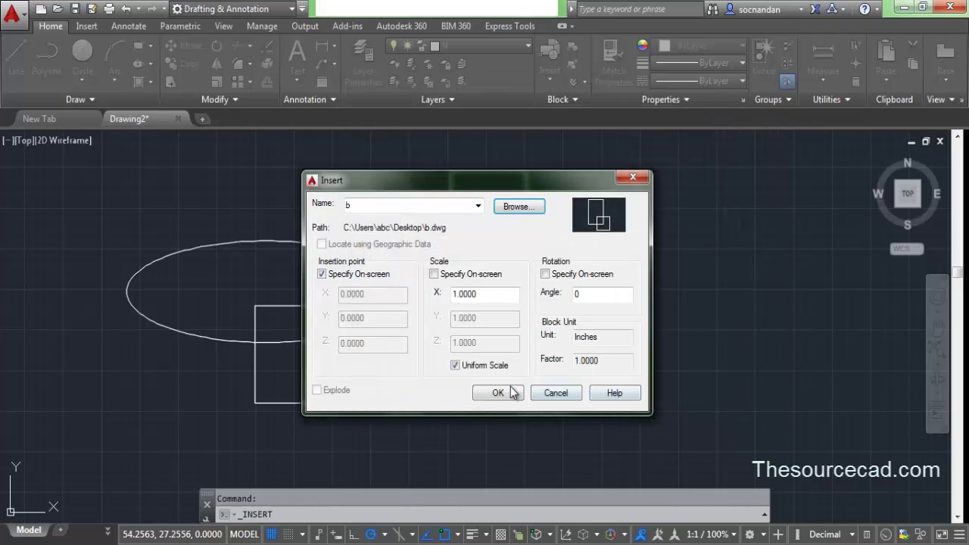
- Redefine block b from the chosen file and place an instance just beside the ellipse and square
click(501, 393)
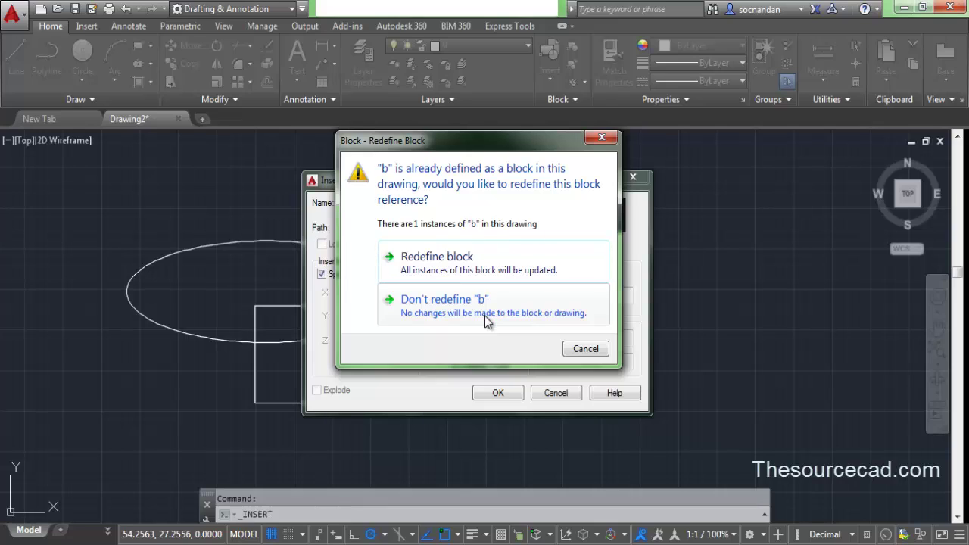
click(451, 266)
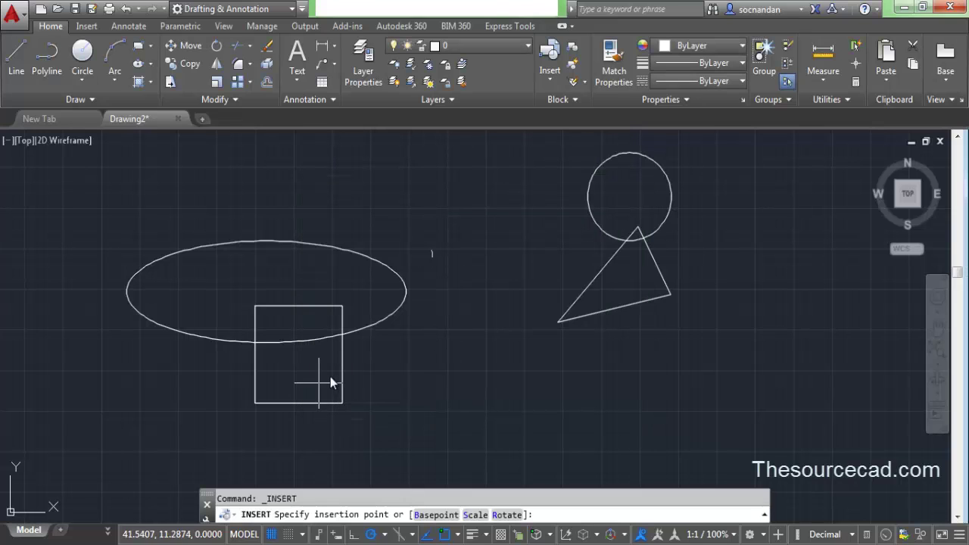
click(374, 340)
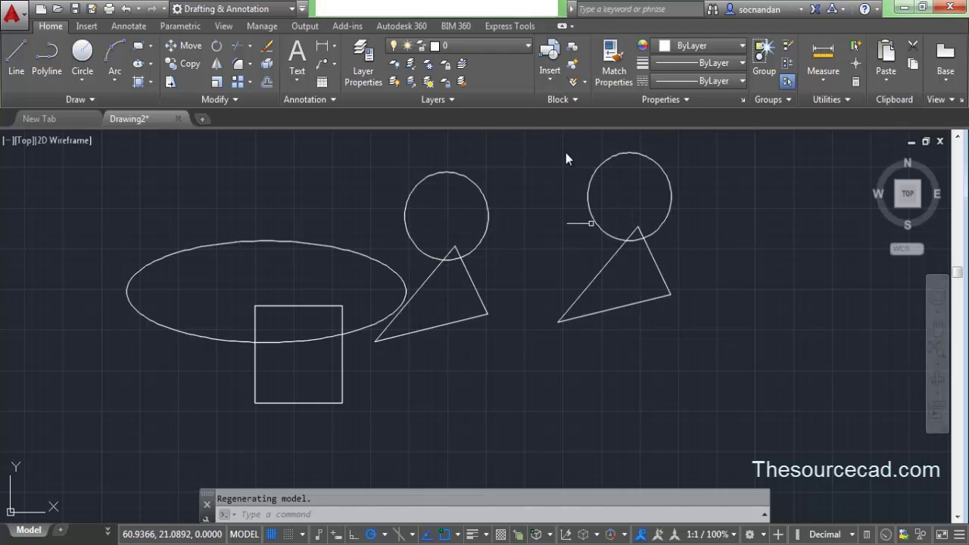
- Insert another instance of the drawing's block b to the right of the two circle-and-triangle instances
click(547, 81)
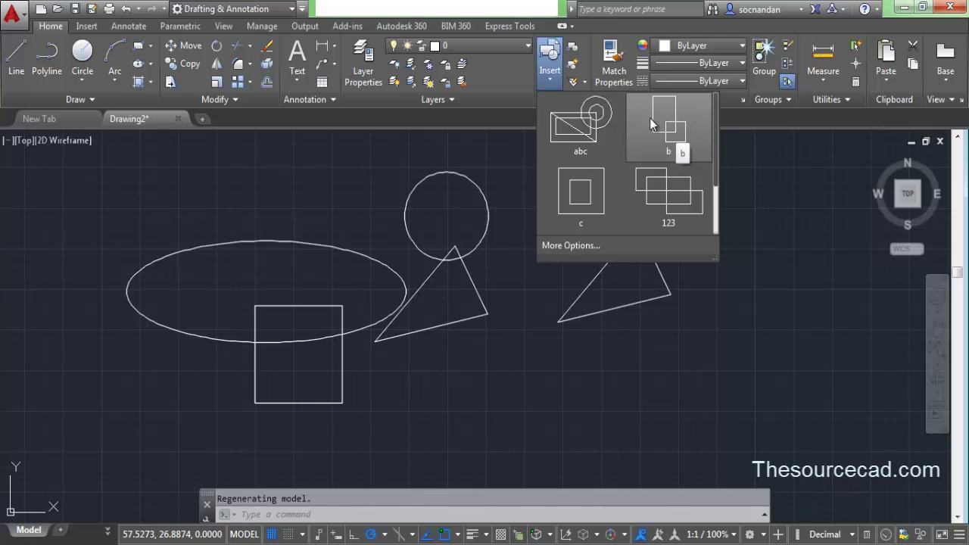
click(682, 153)
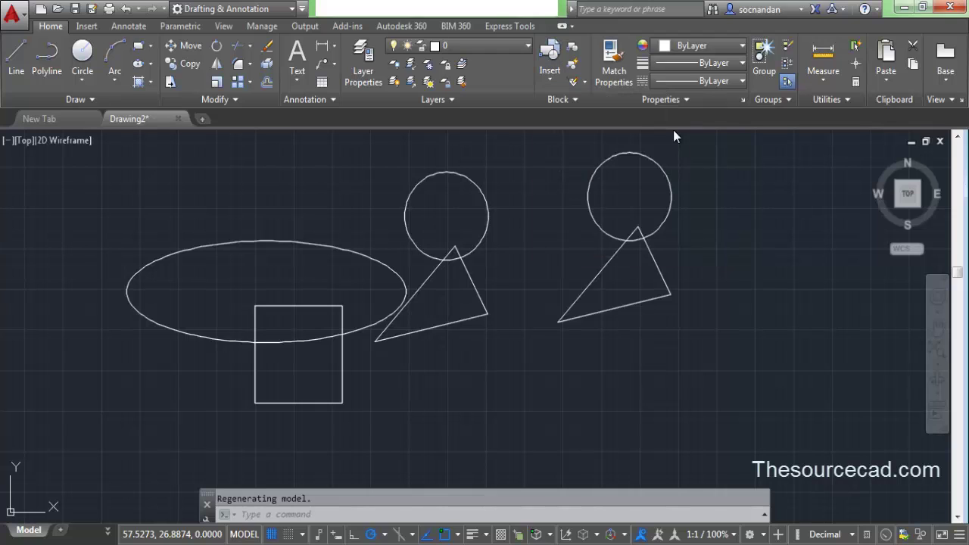
click(736, 351)
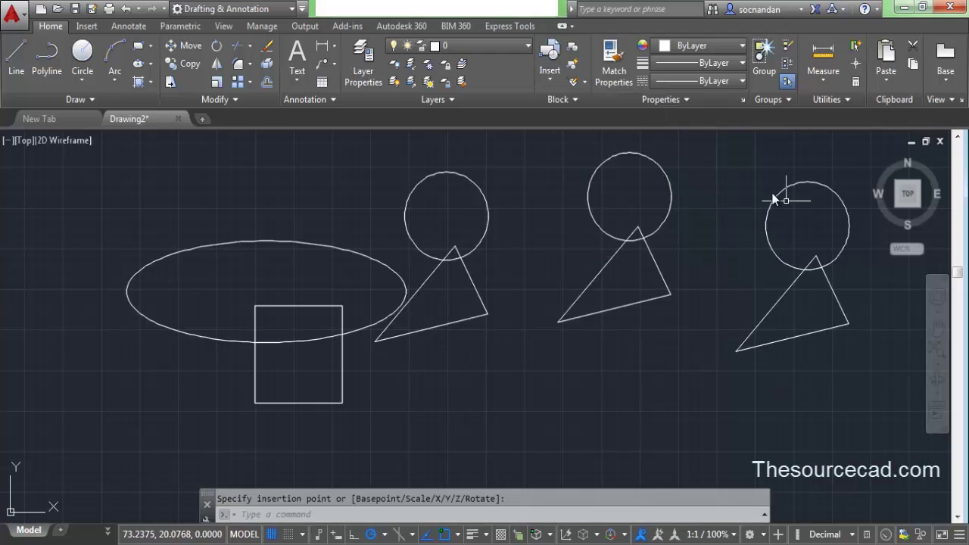
- Open the gallery of blocks available for insertion
click(551, 74)
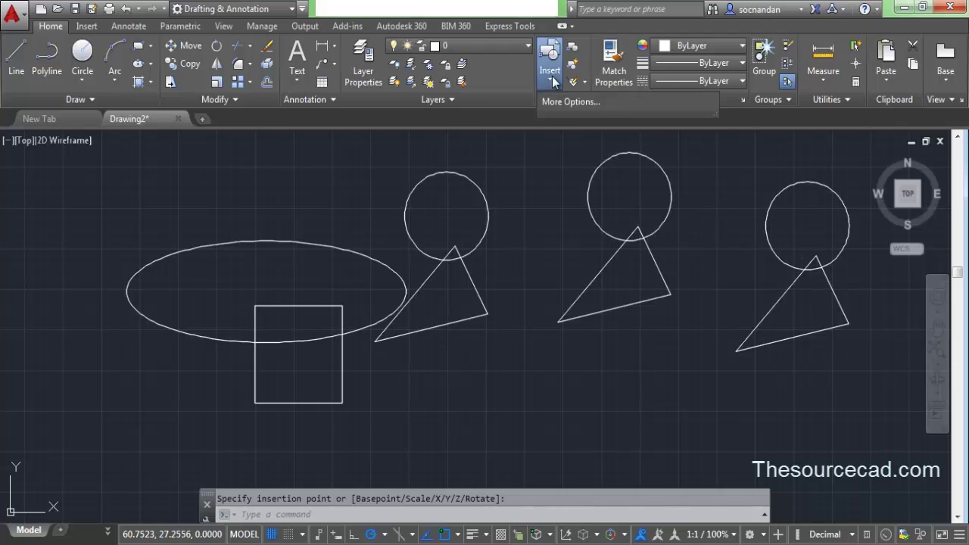